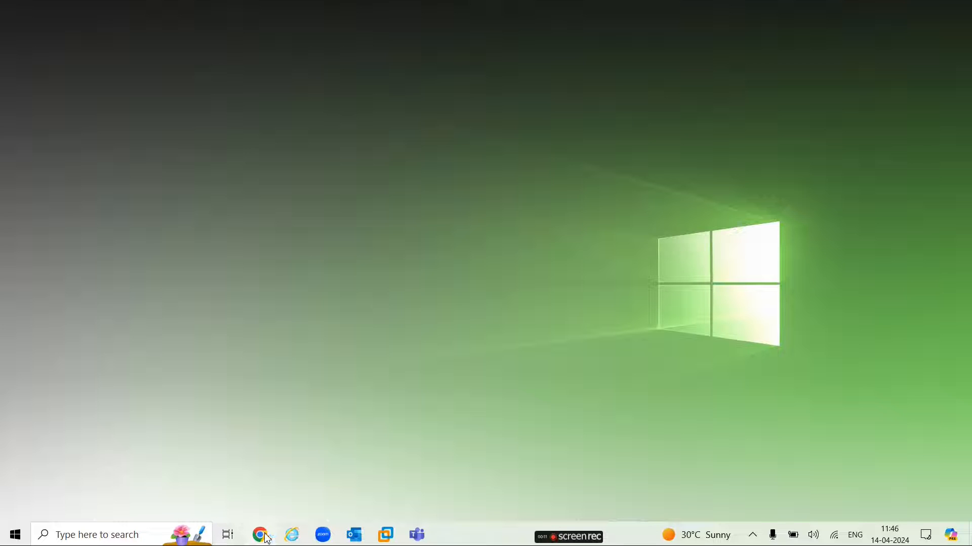
# Open Chrome and search Google for "aws cli download"
pyautogui.click(261, 535)
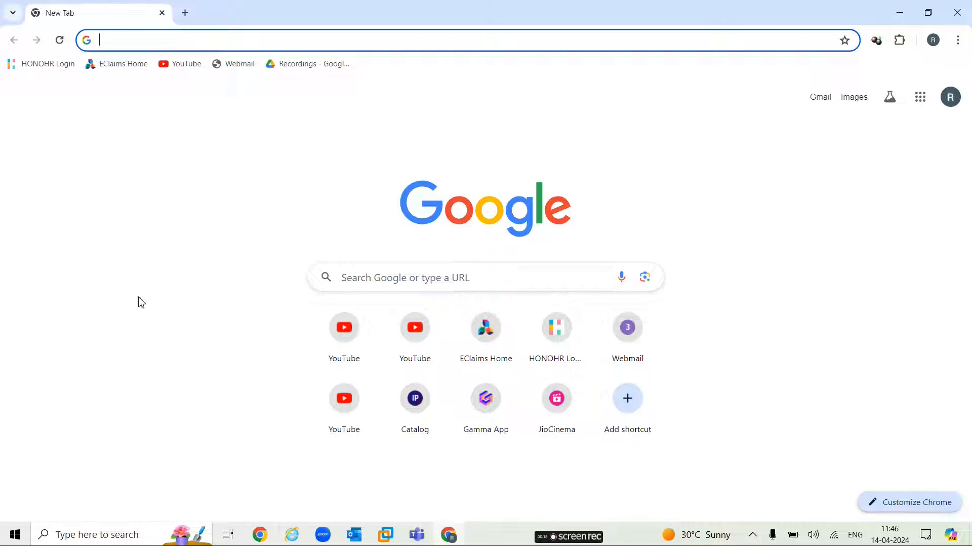
pyautogui.click(377, 278)
pyautogui.write('aws')
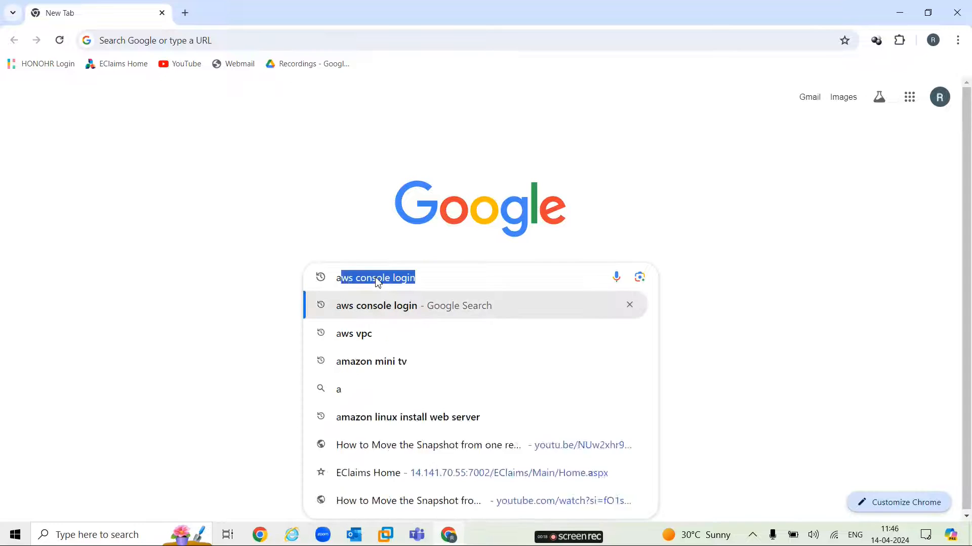
pyautogui.write(' cli')
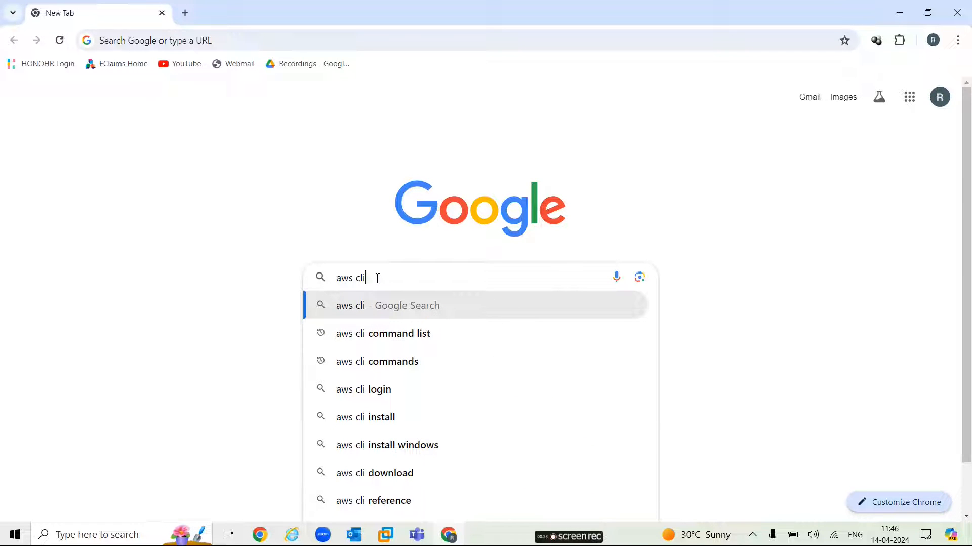
pyautogui.write(' dow')
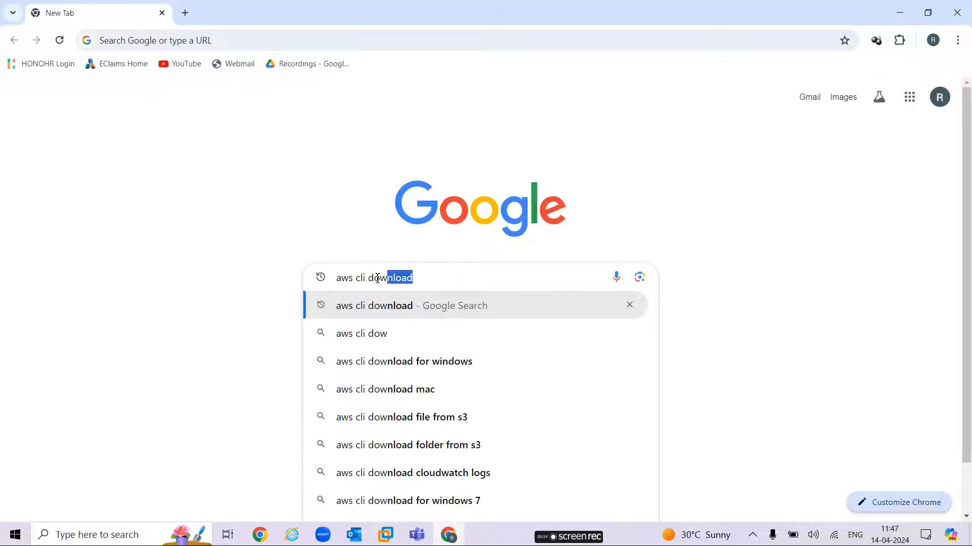
pyautogui.press('Right')
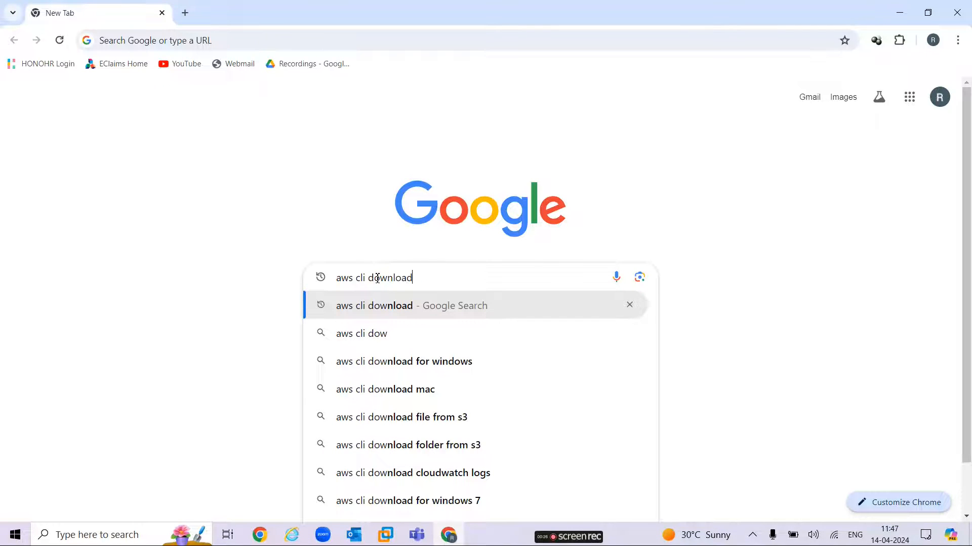
pyautogui.press('Return')
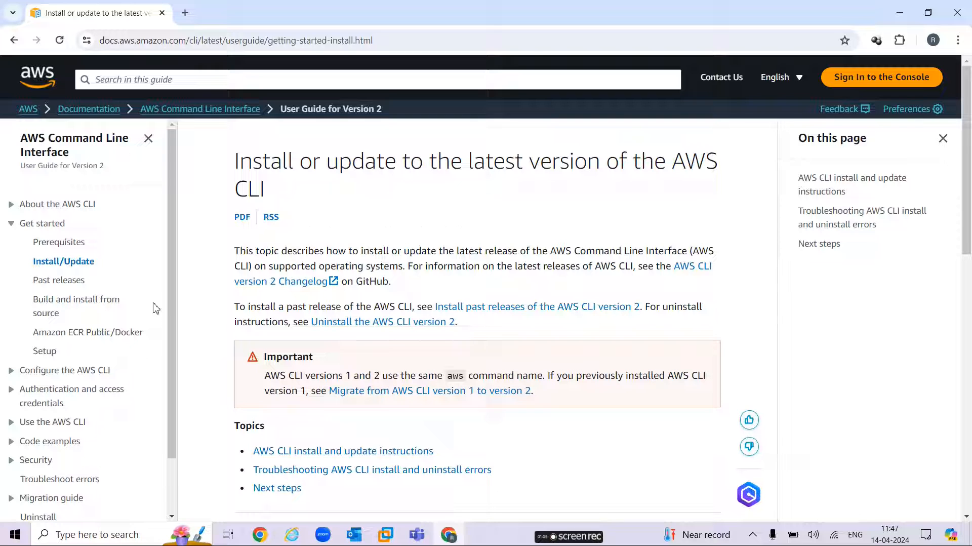
# Expand the Windows section of the AWS CLI install instructions and download the 64-bit AWSCLIV2.msi installer
pyautogui.scroll(-3, 423, 299)
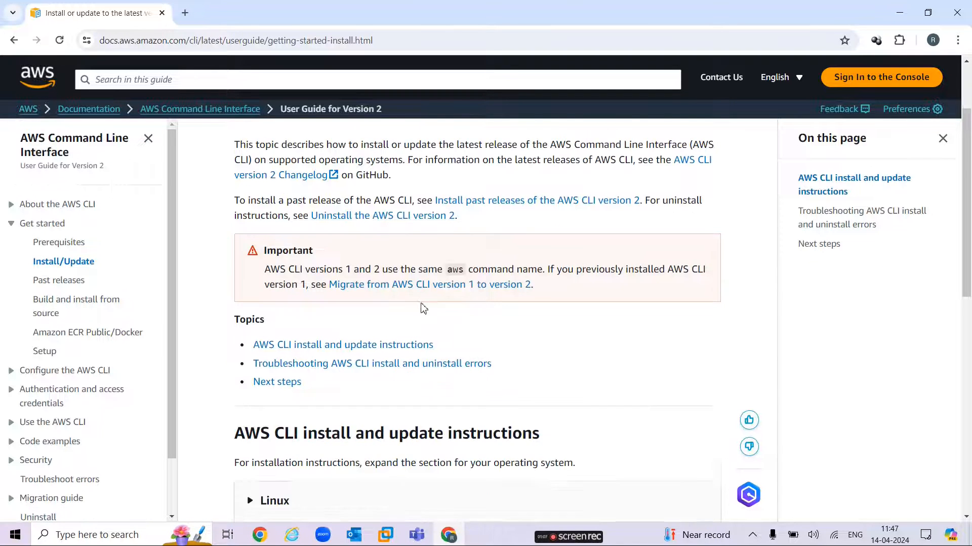
pyautogui.scroll(-2, 456, 349)
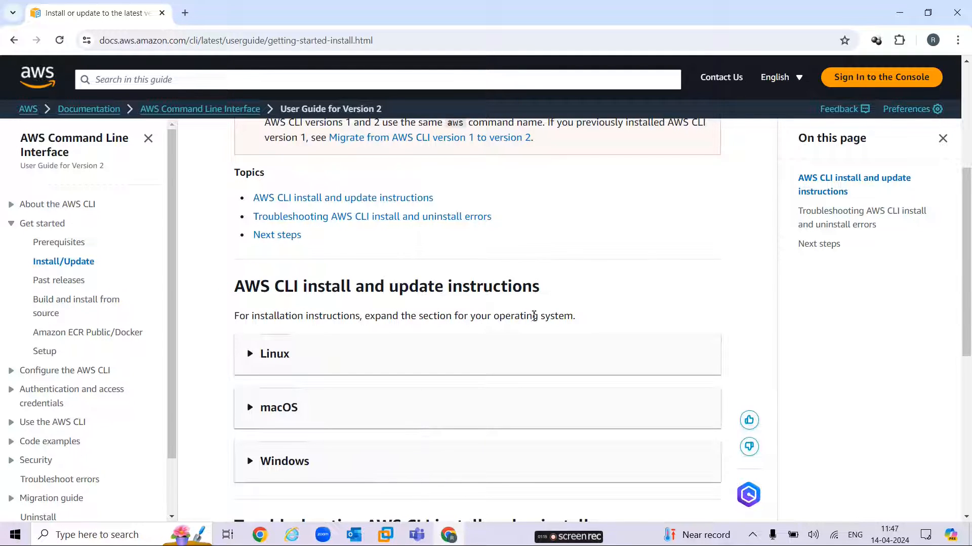
pyautogui.scroll(-2, 447, 393)
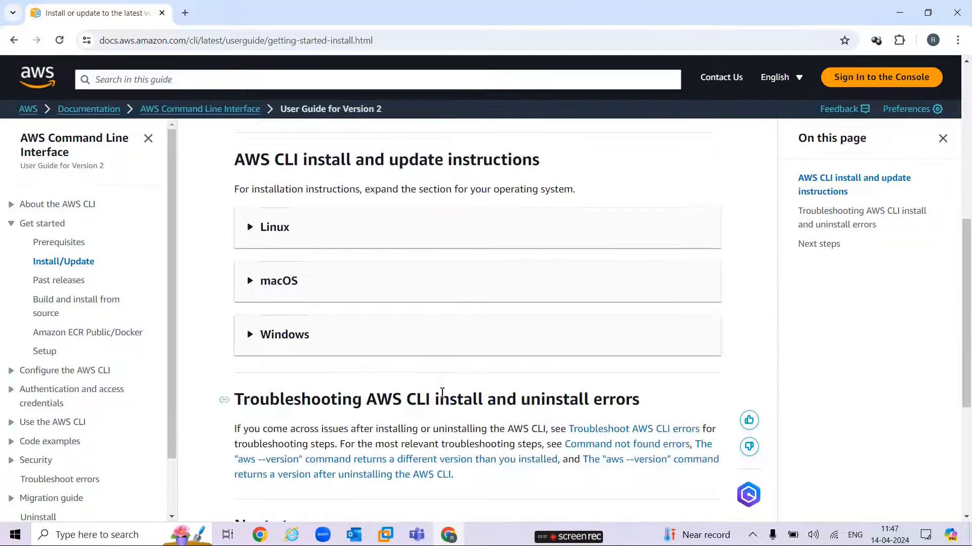
pyautogui.click(251, 338)
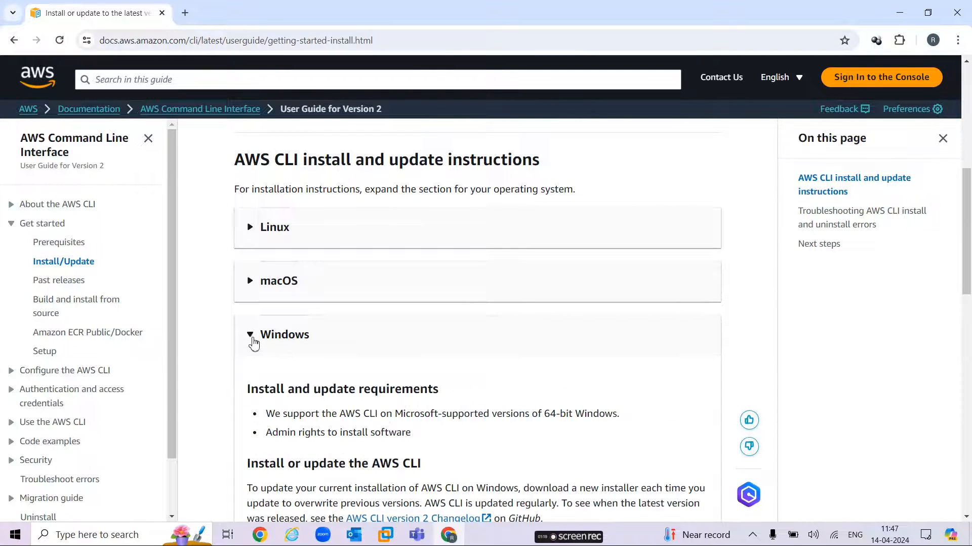
pyautogui.scroll(-2, 513, 364)
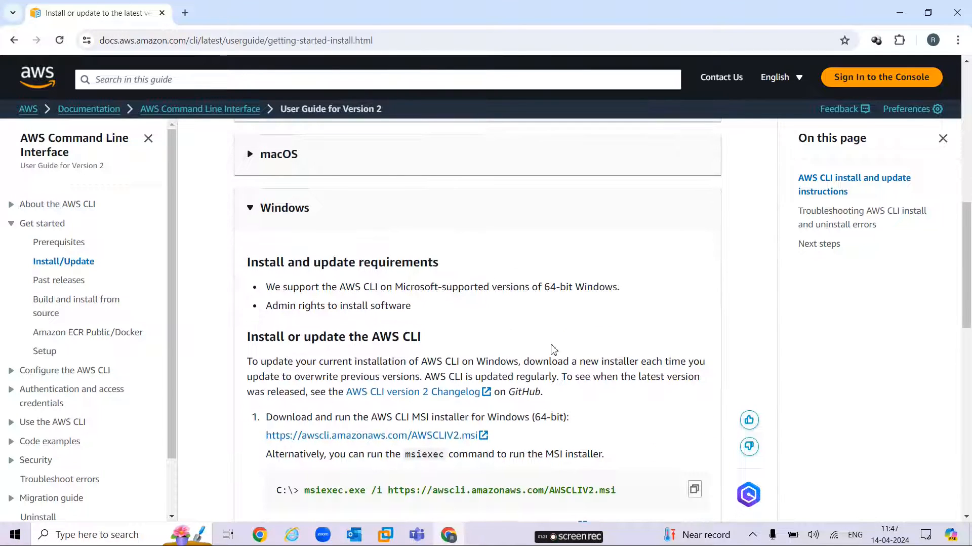
pyautogui.scroll(-2, 598, 330)
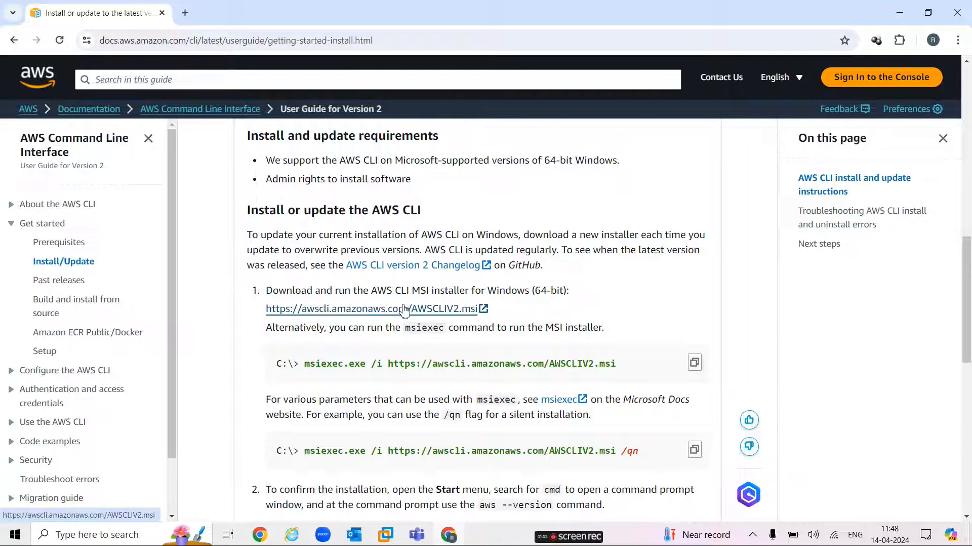
pyautogui.click(441, 310)
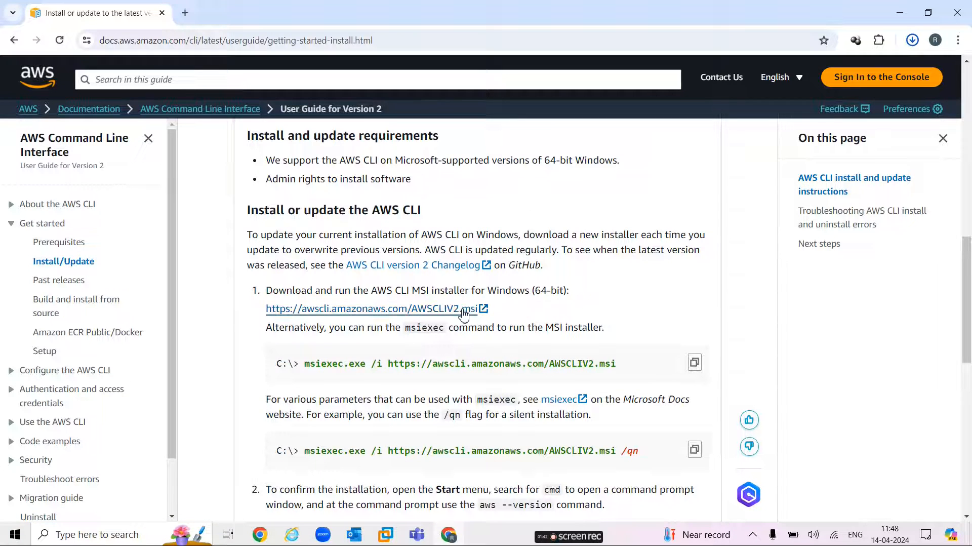
# Show the downloaded AWSCLIV2.msi in its folder and launch its installation
pyautogui.moveTo(884, 76)
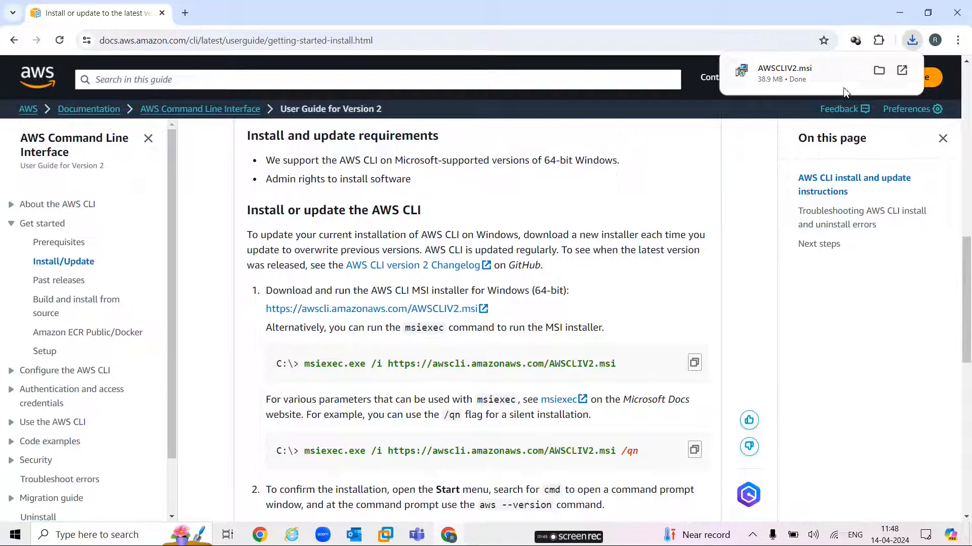
pyautogui.click(879, 72)
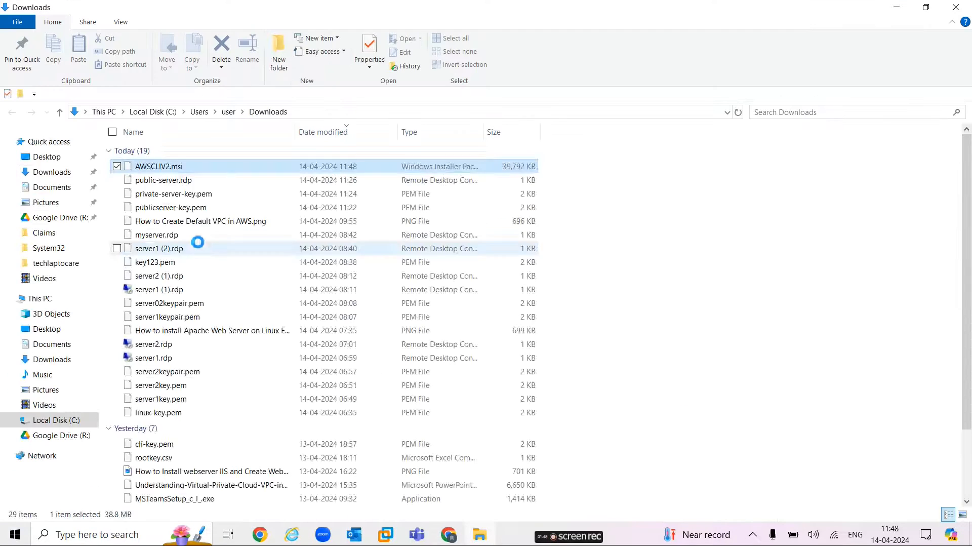
pyautogui.doubleClick(158, 167)
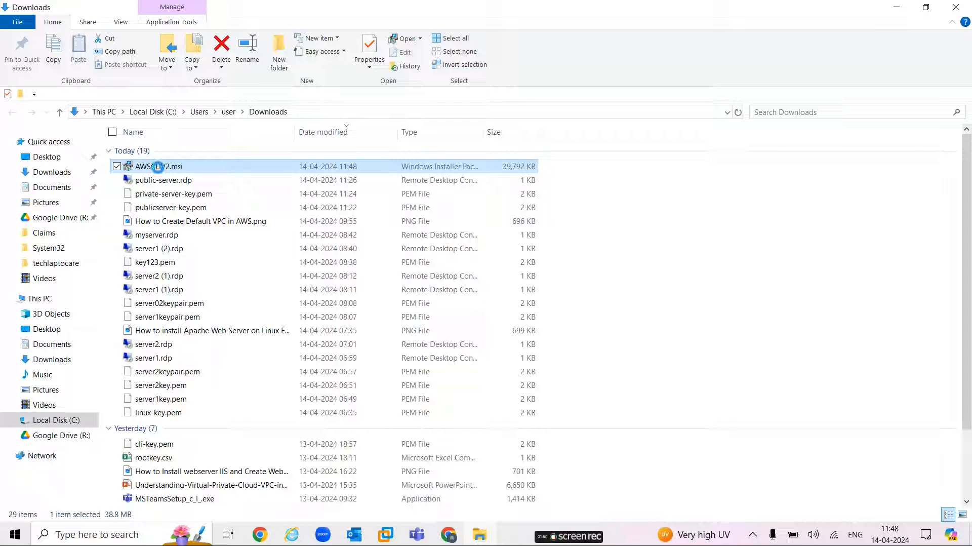
pyautogui.rightClick(158, 166)
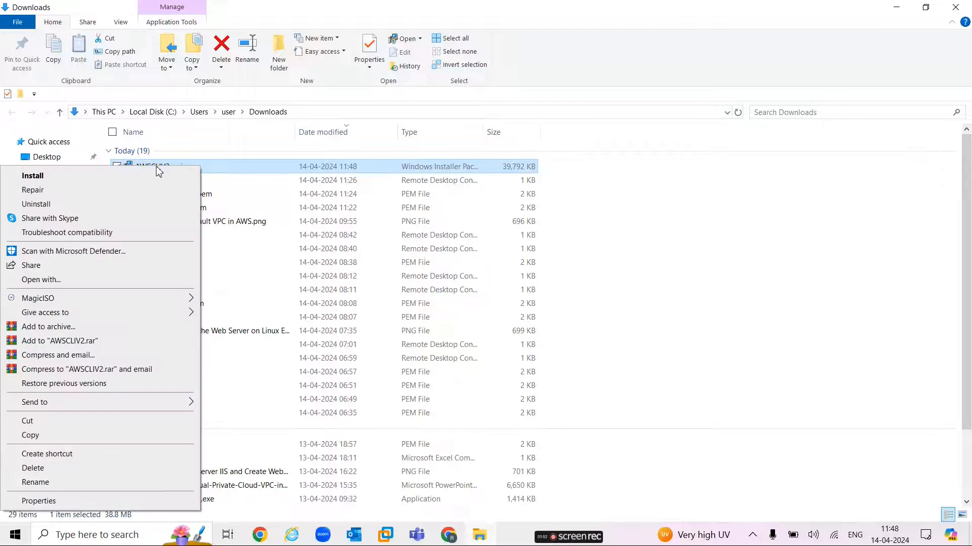
pyautogui.click(93, 178)
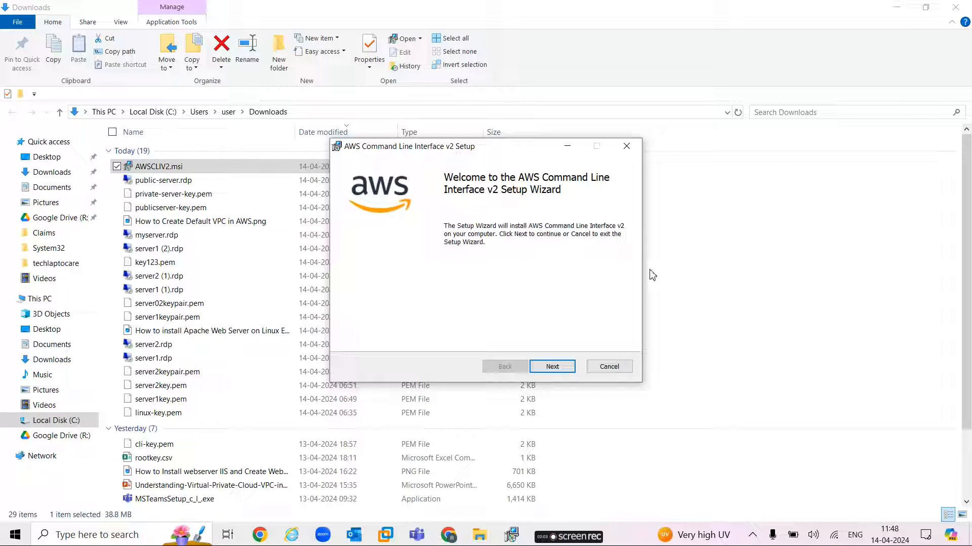
# Advance the AWS CLI setup past the welcome page, minimize the windows behind it, and accept the license agreement terms
pyautogui.click(553, 366)
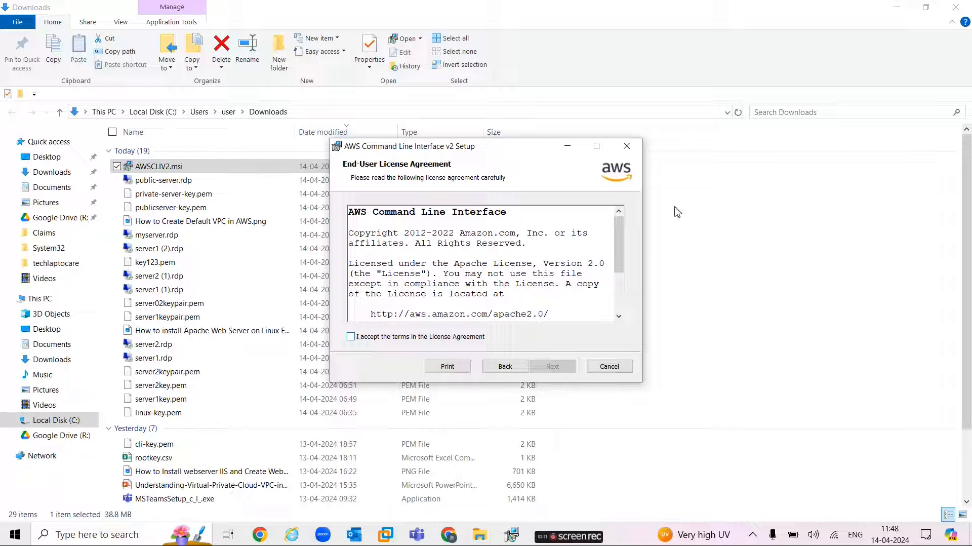
pyautogui.click(897, 7)
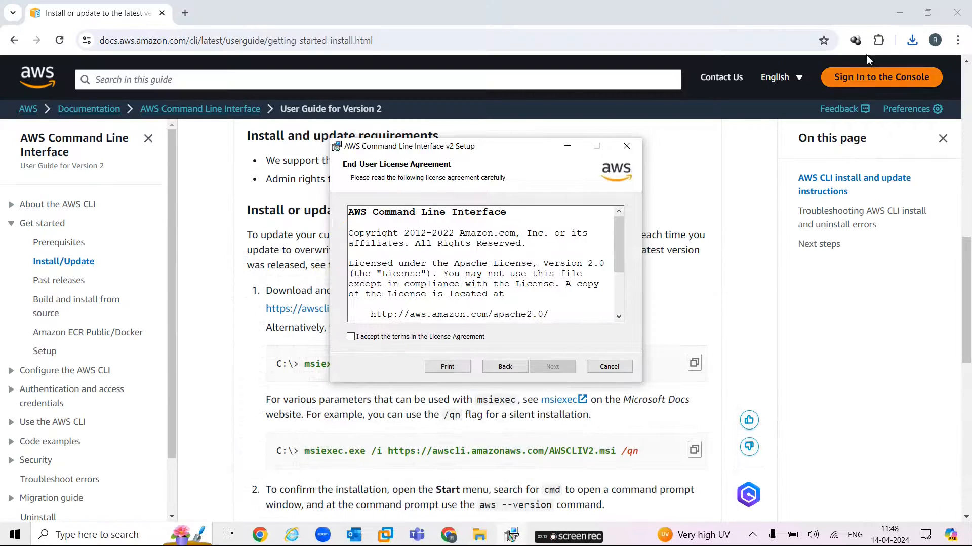
pyautogui.click(899, 13)
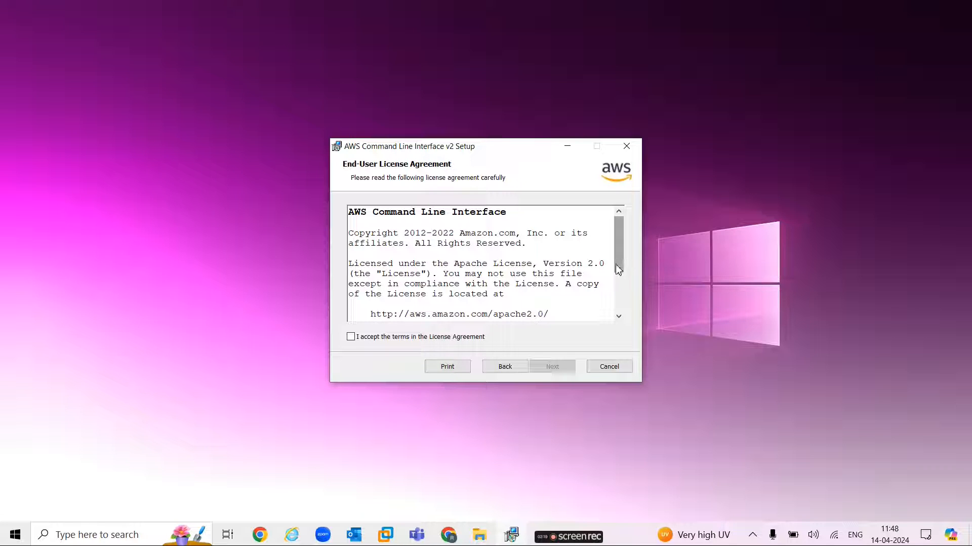
pyautogui.moveTo(619, 268); pyautogui.dragTo(619, 306)
pyautogui.click(351, 336)
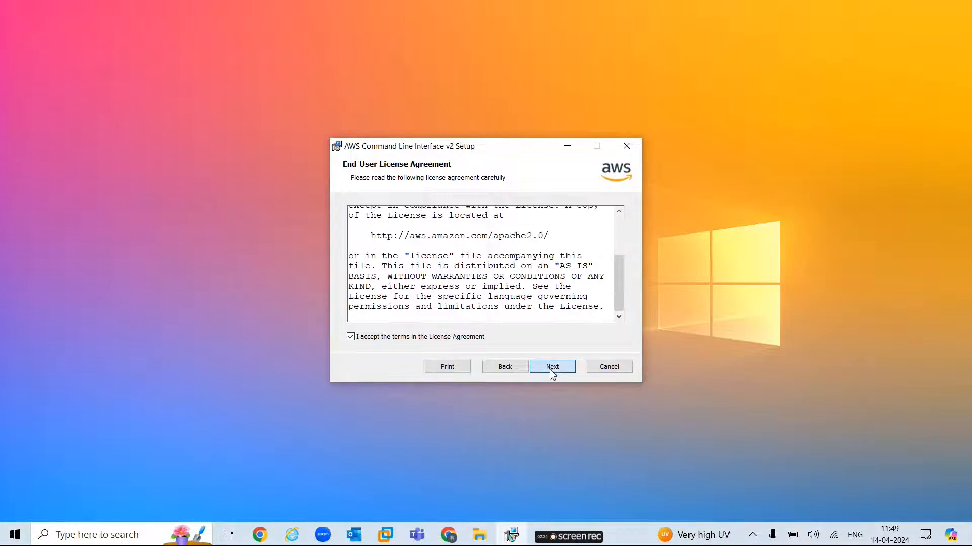
# Keep the default AWS CLI feature and location C:\Program Files\Amazon\AWSCLIV2\ and start the installation
pyautogui.click(551, 368)
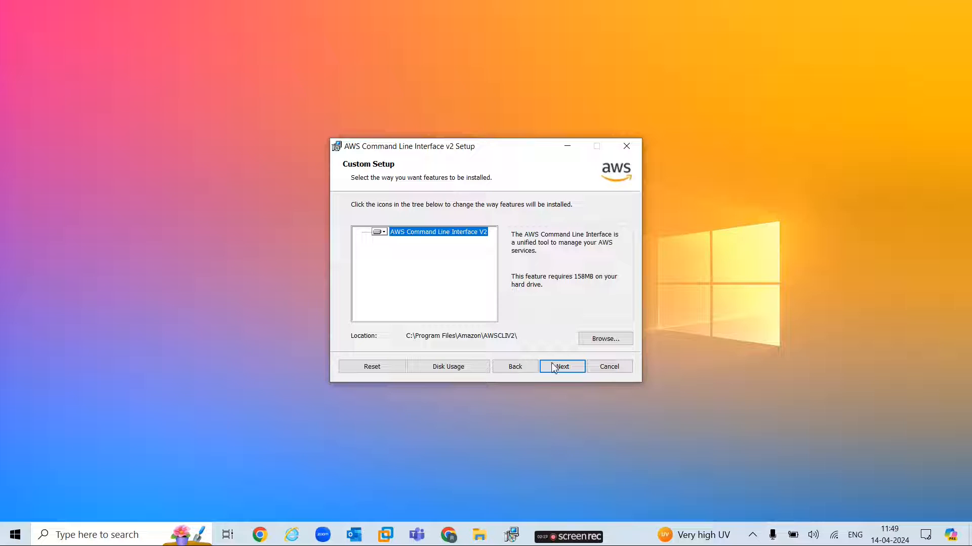
pyautogui.click(555, 369)
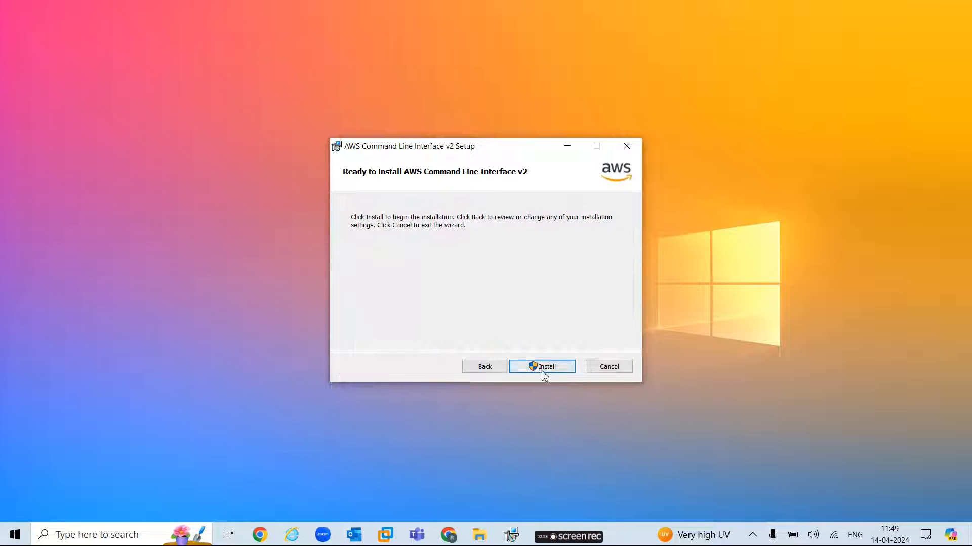
pyautogui.click(555, 367)
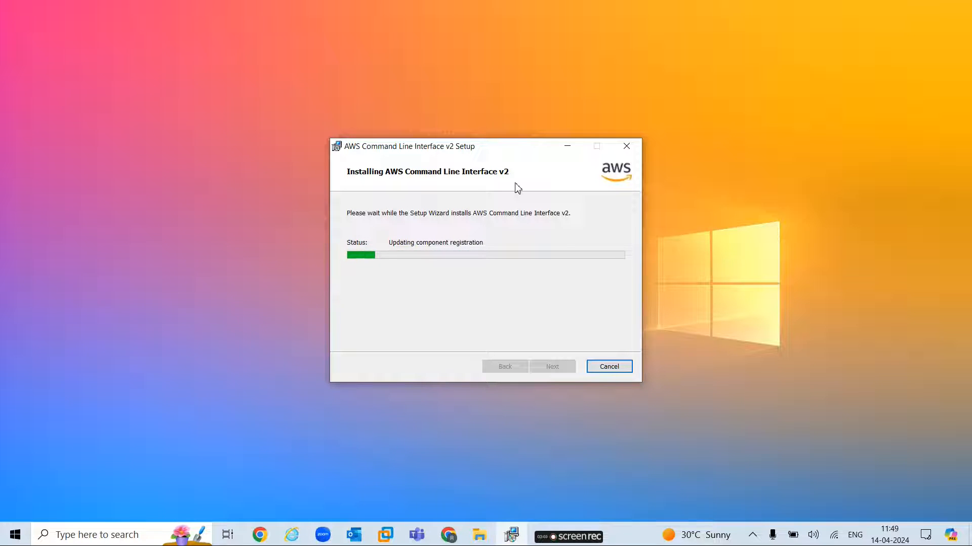
# Open the AWS console sign-in page in Chrome and fill in the root user's saved email, authorizing with the Windows PIN
pyautogui.click(456, 539)
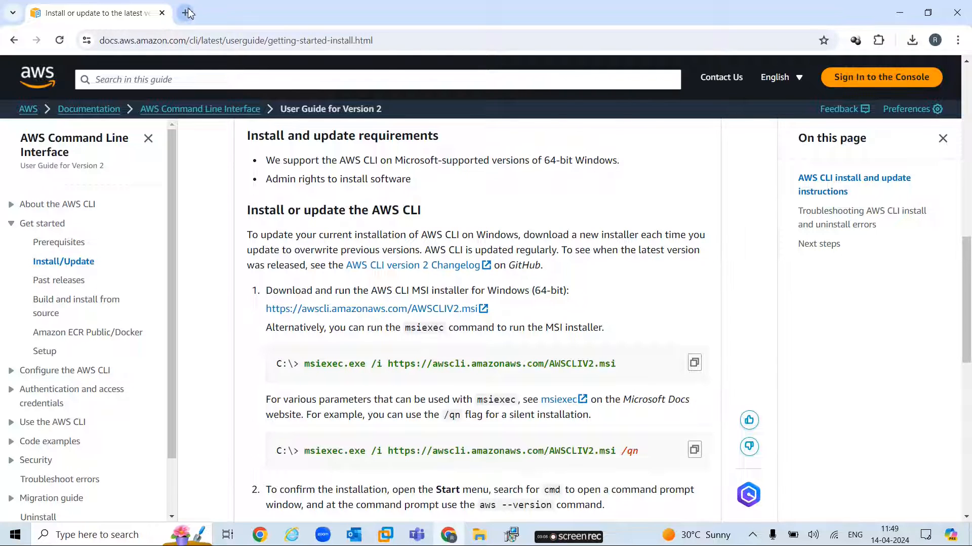
pyautogui.click(870, 87)
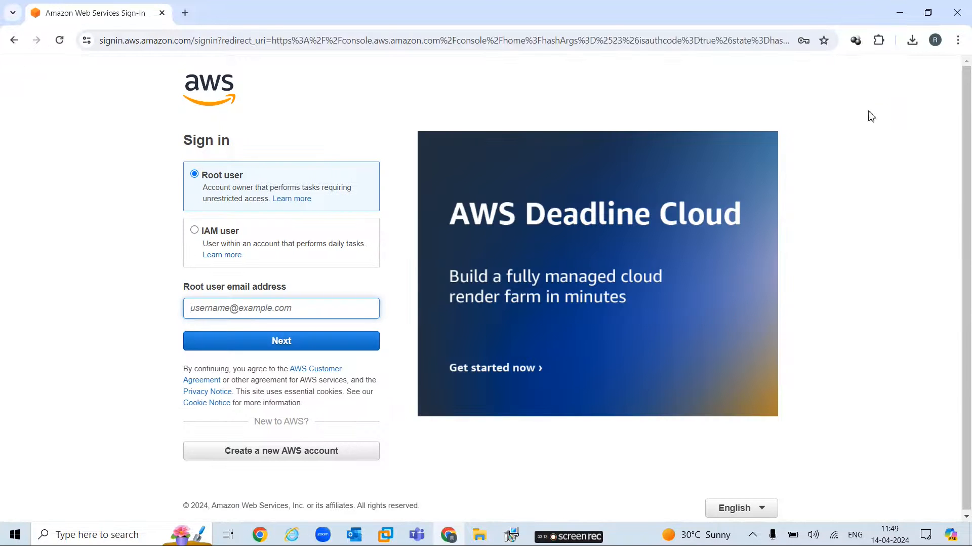
pyautogui.click(309, 304)
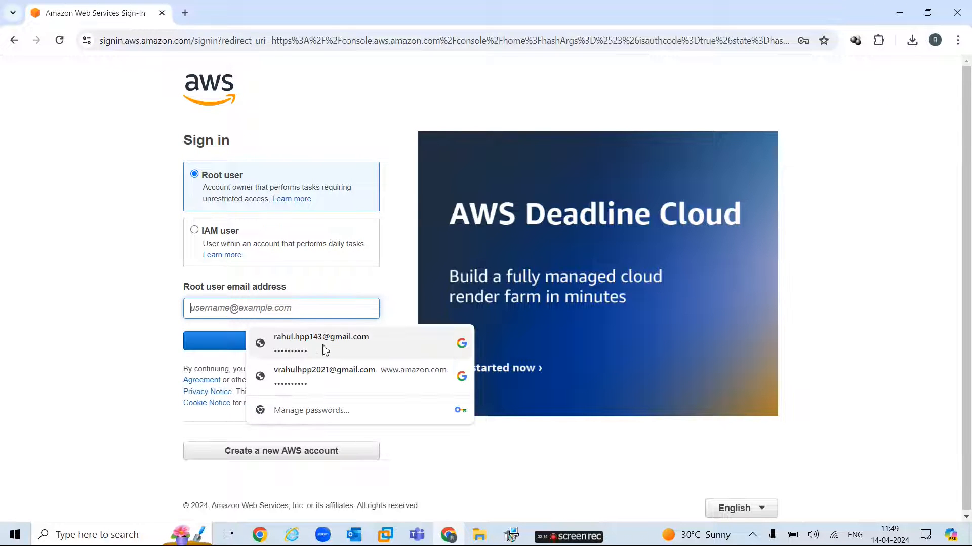
pyautogui.click(287, 368)
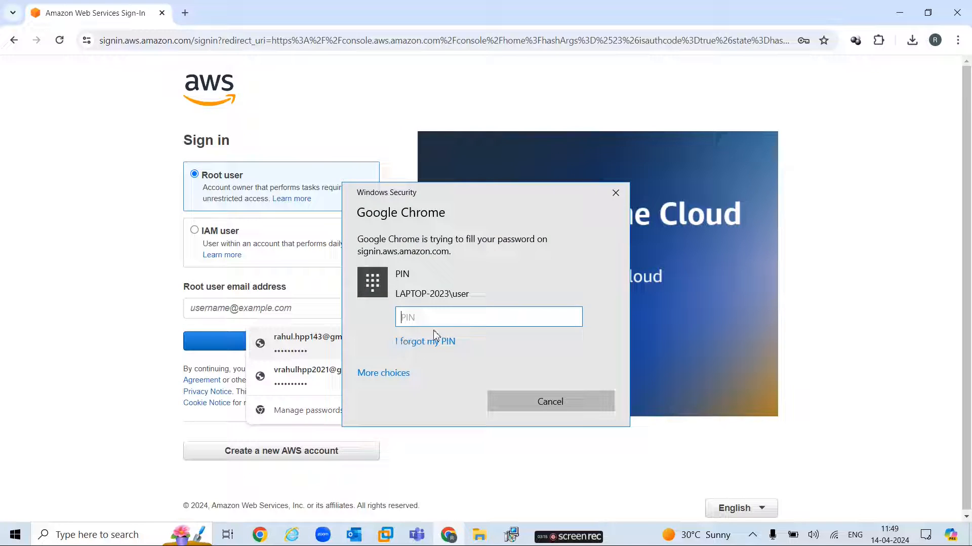
pyautogui.write('•')
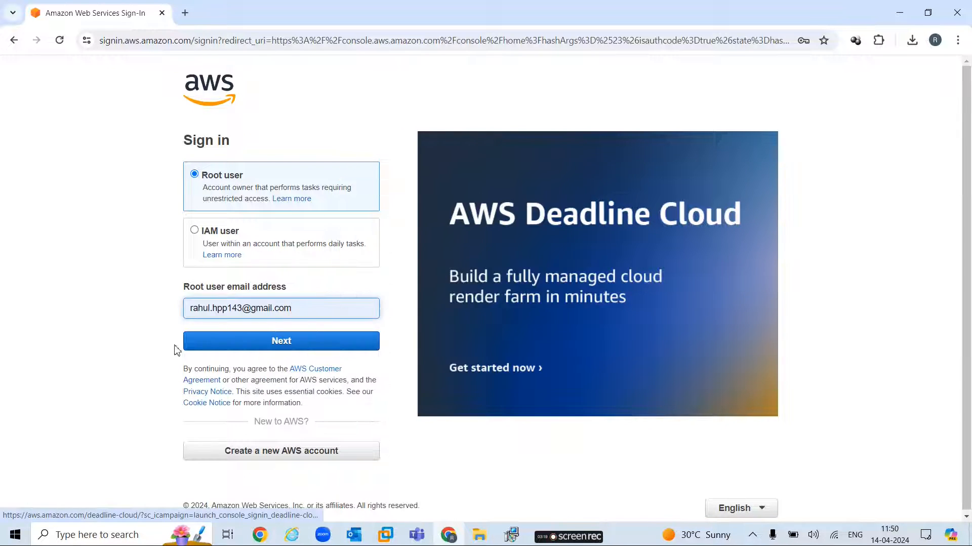
# Sign in to the AWS console as root user with the saved account password and the MFA code
pyautogui.click(239, 349)
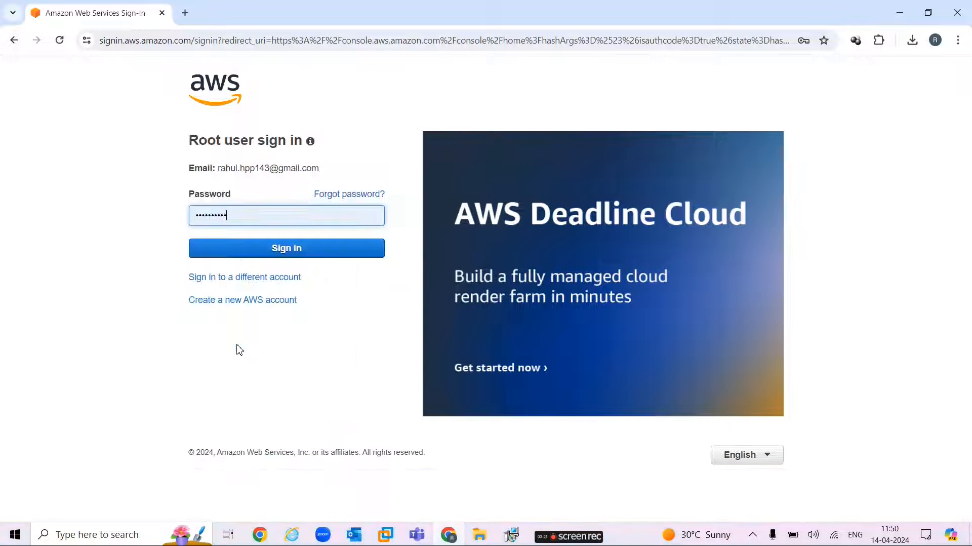
pyautogui.click(323, 251)
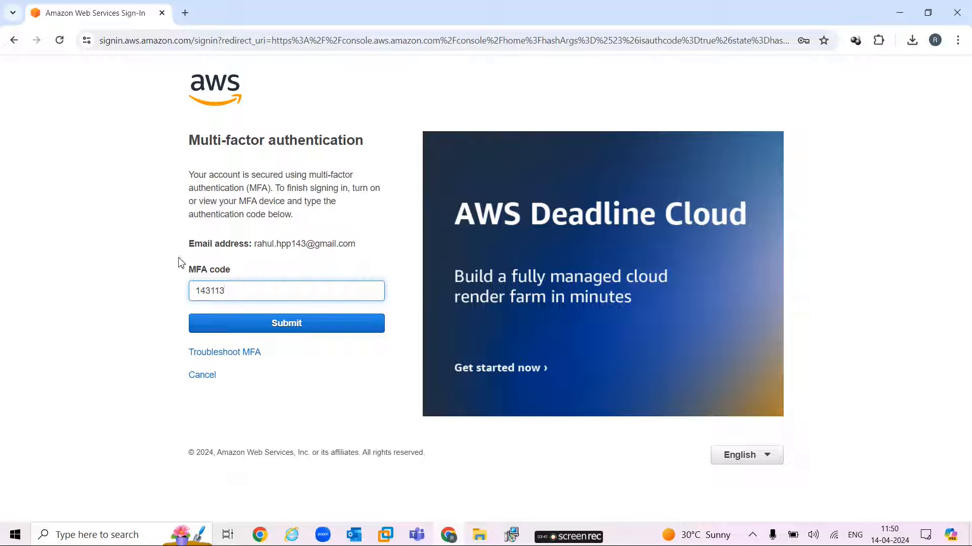
pyautogui.click(321, 324)
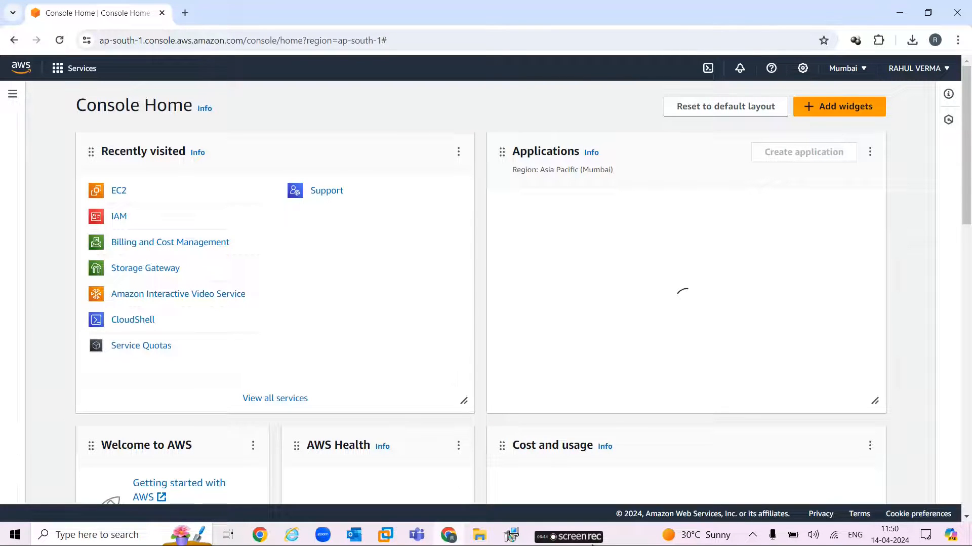
# Check the progress of the AWS CLI installation and move its setup window out of the way
pyautogui.click(511, 534)
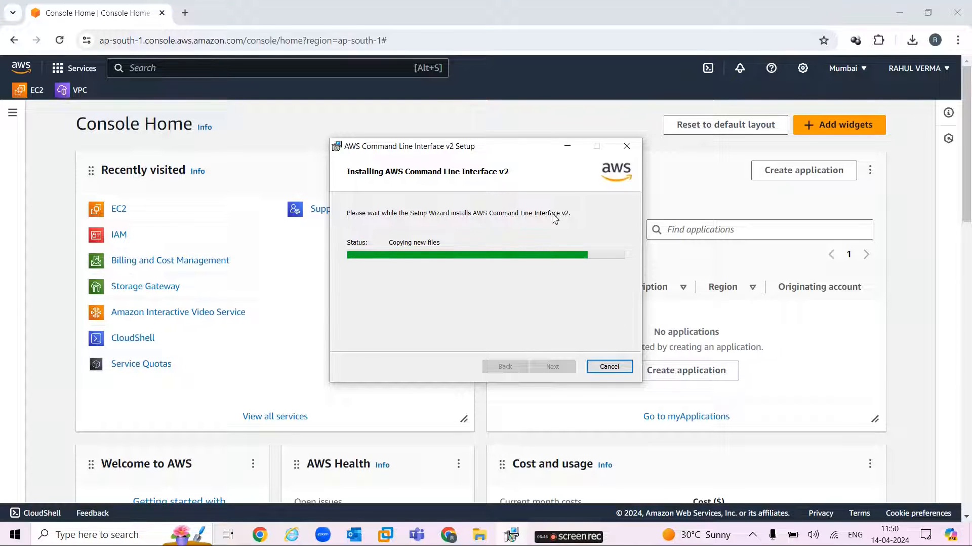
pyautogui.click(567, 146)
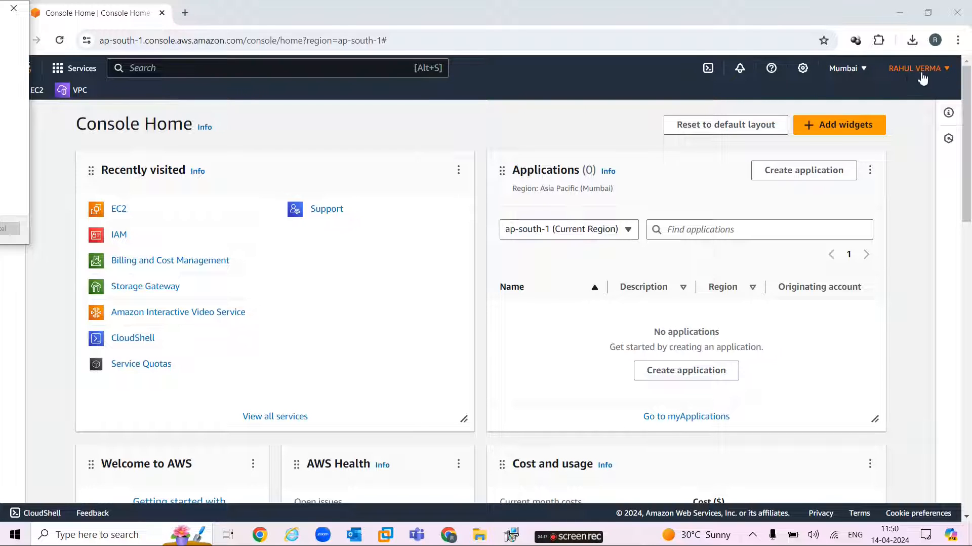
# Create a root user access key from the account's security credentials, acknowledging that it is not a best practice
pyautogui.click(946, 74)
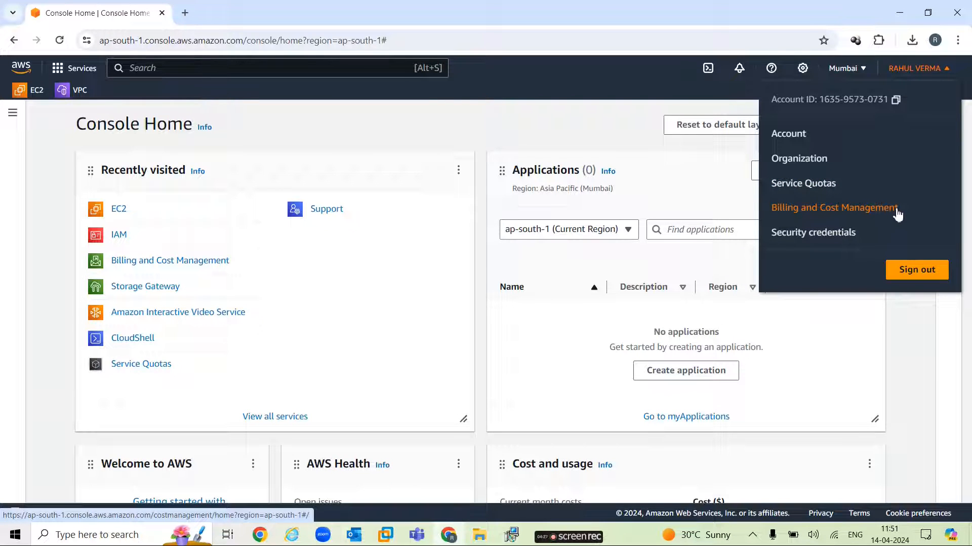
pyautogui.click(839, 238)
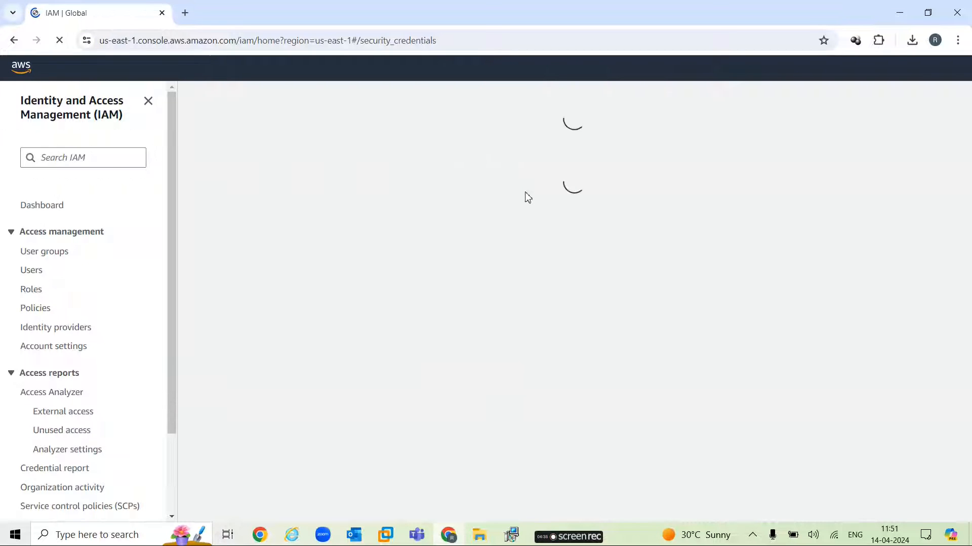
pyautogui.moveTo(969, 250); pyautogui.dragTo(967, 323)
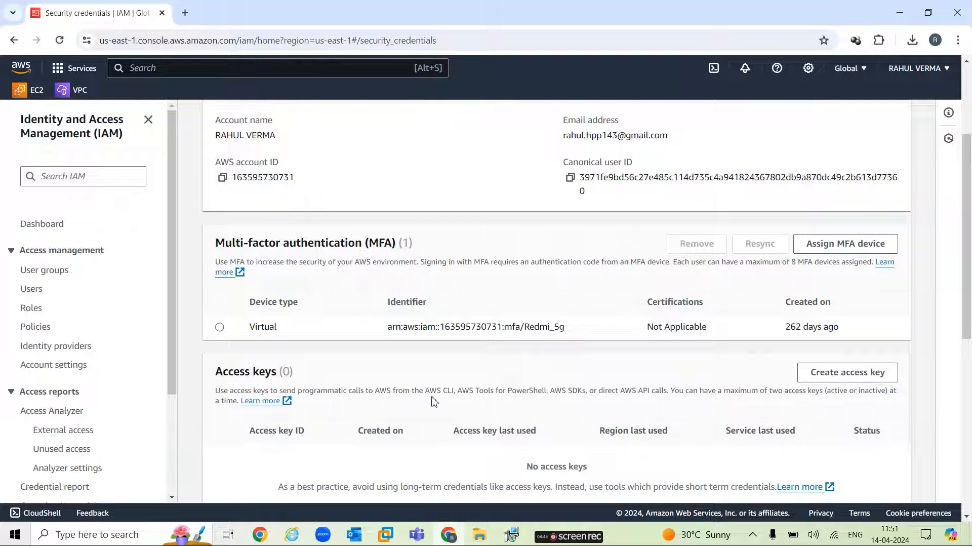
pyautogui.scroll(-1, 397, 358)
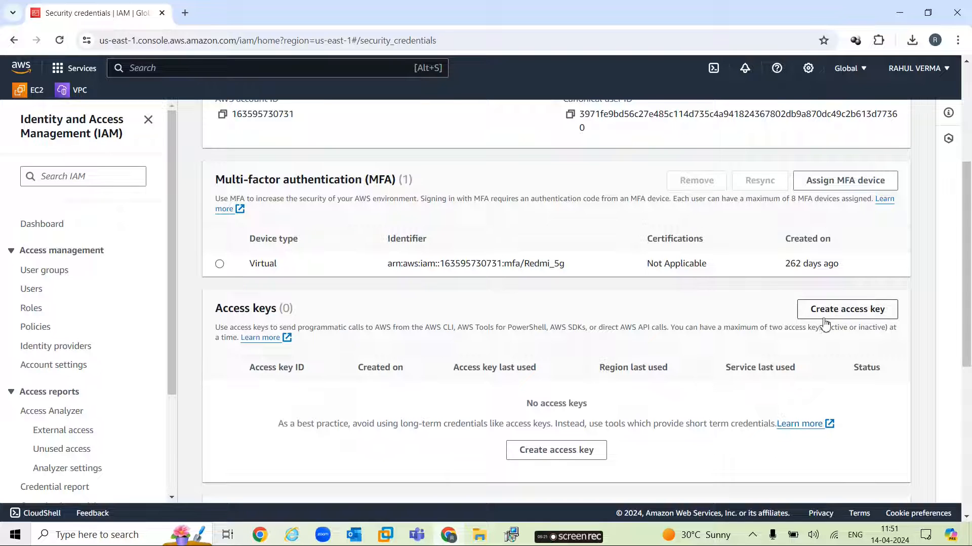
pyautogui.click(854, 318)
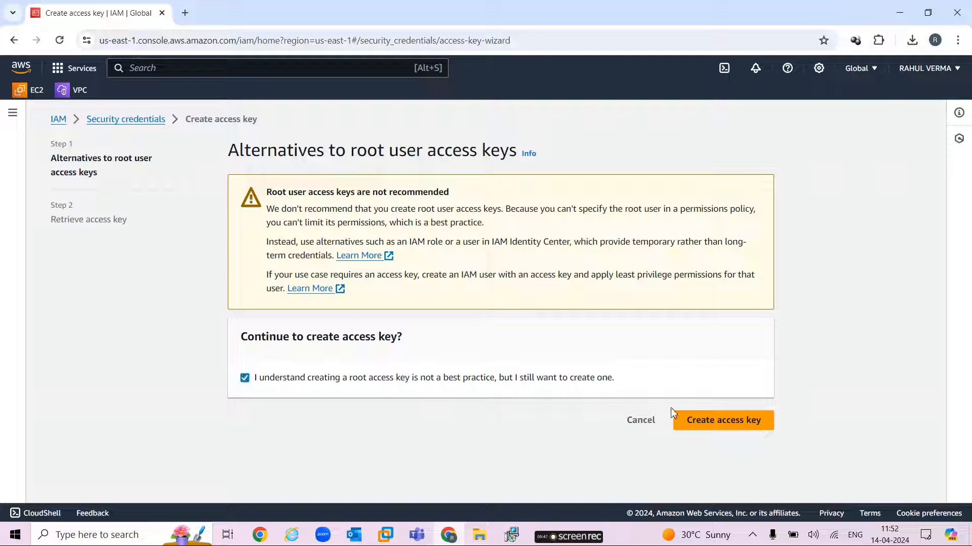
pyautogui.click(720, 423)
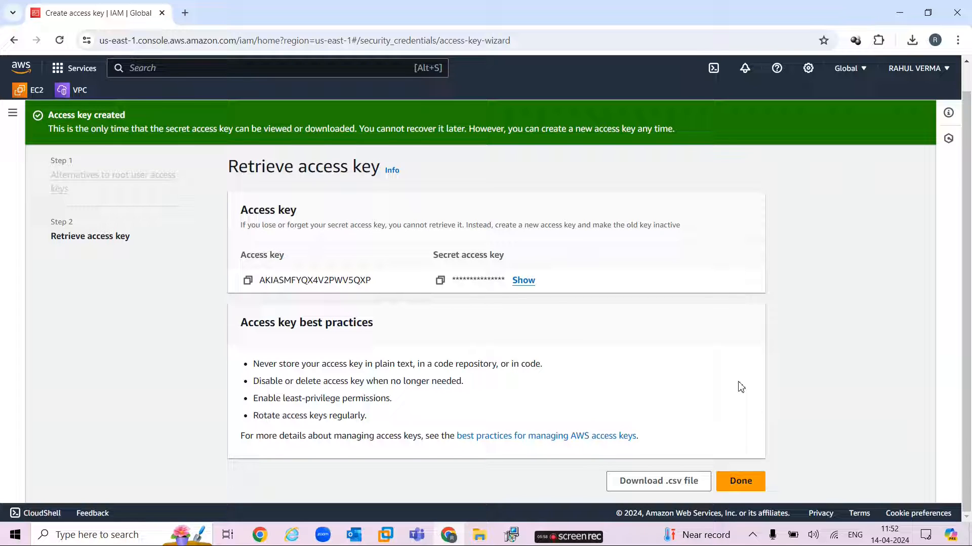
# Download the new access key as a .csv file and finish the wizard, returning to the Access keys list
pyautogui.click(666, 481)
pyautogui.click(750, 484)
pyautogui.scroll(-1, 750, 486)
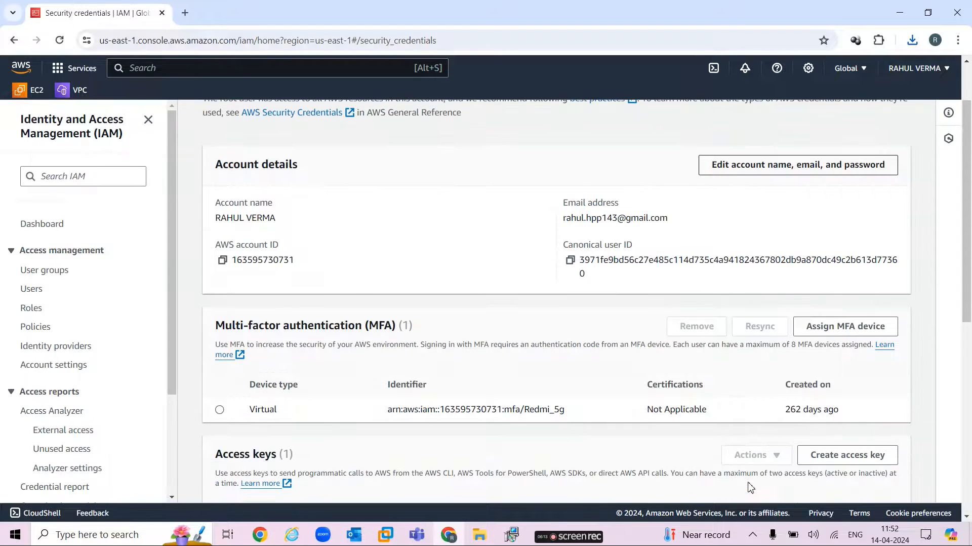
pyautogui.scroll(-2, 462, 329)
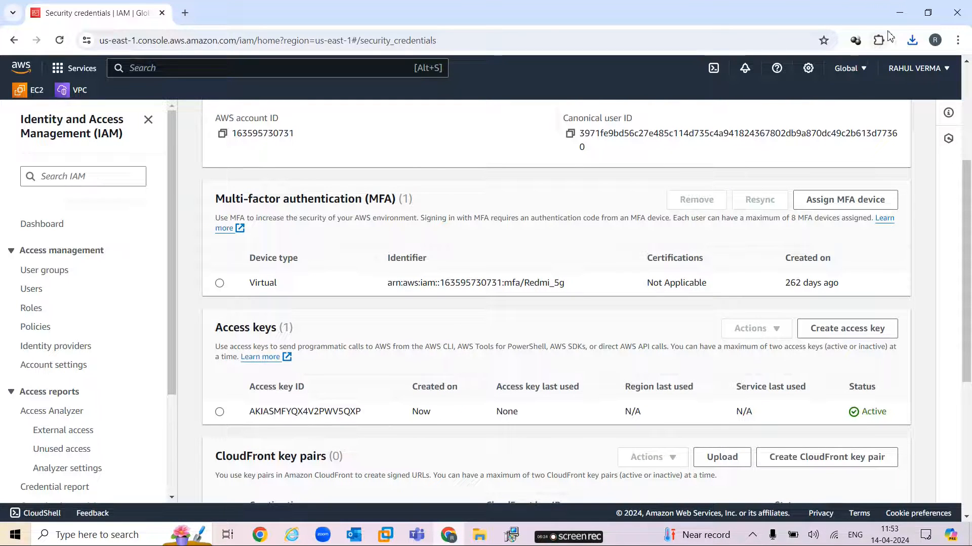
# Minimize Chrome and try to bring the off-screen AWS Command Line Interface setup window back into view
pyautogui.click(899, 21)
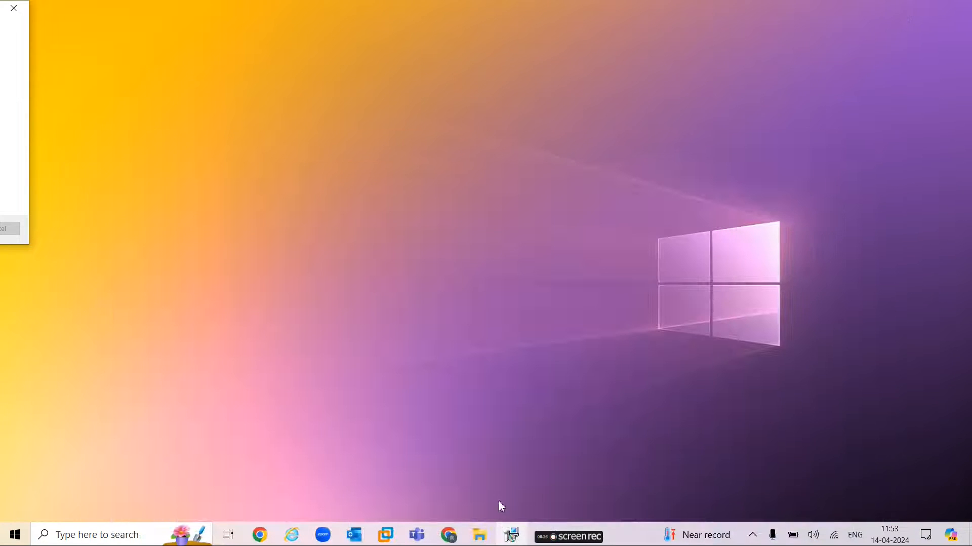
pyautogui.click(511, 534)
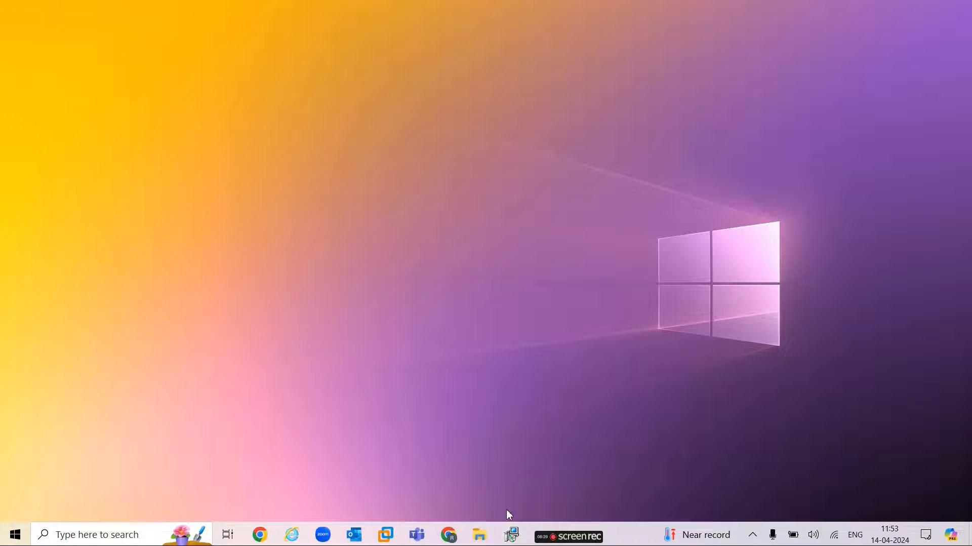
pyautogui.click(512, 532)
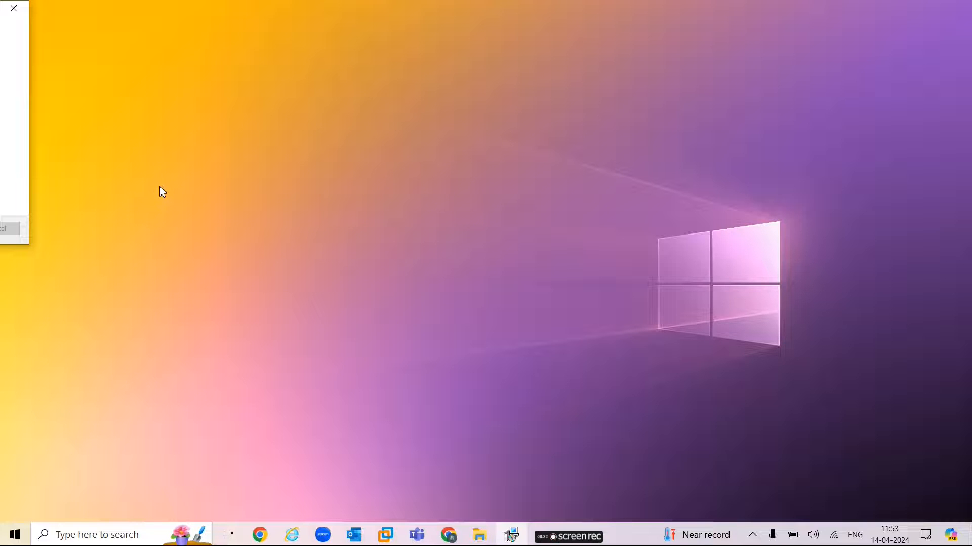
pyautogui.press('super+Tab')
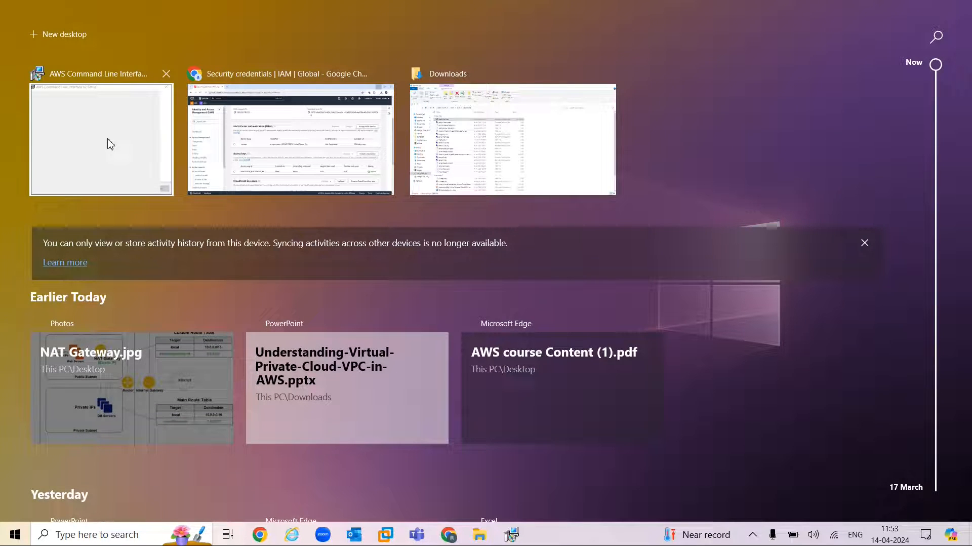
pyautogui.click(110, 144)
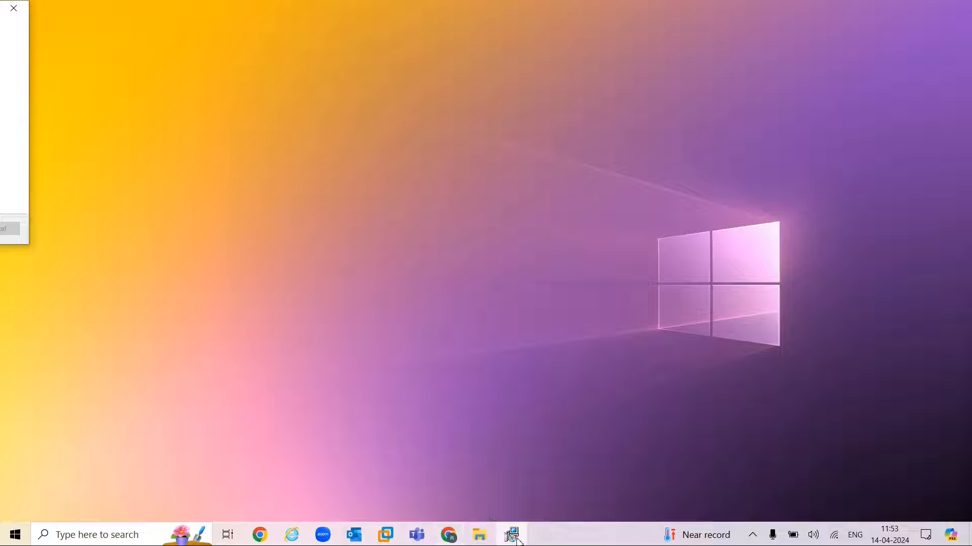
pyautogui.moveTo(516, 539)
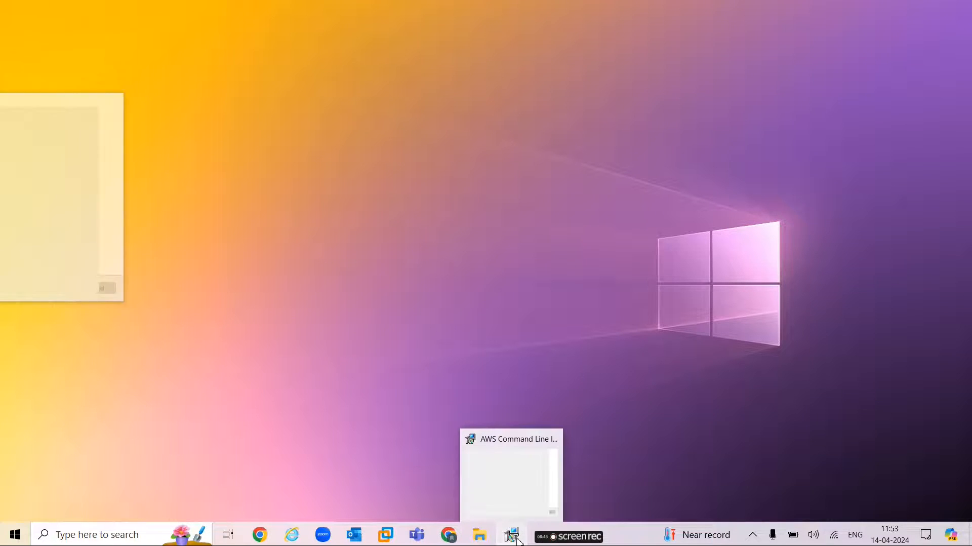
pyautogui.click(508, 488)
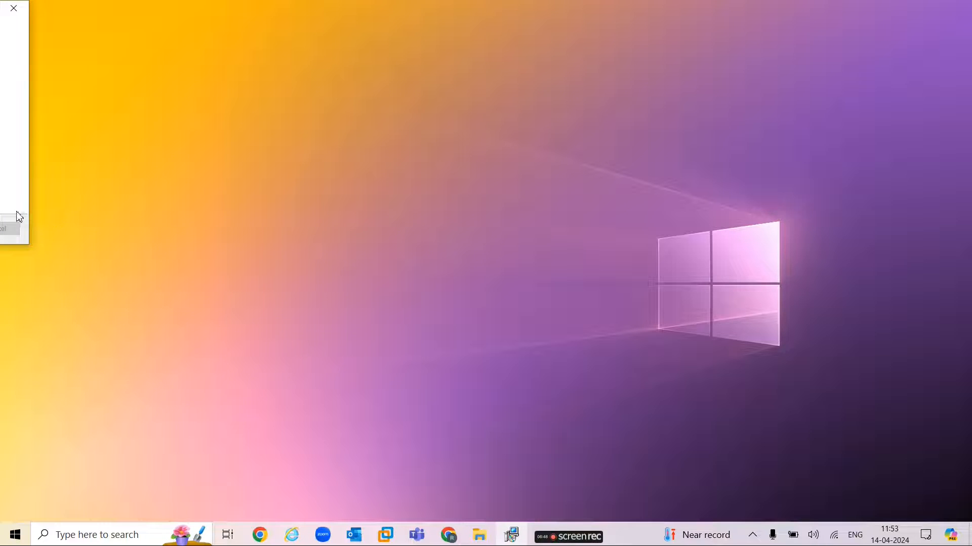
# Move the AWS Command Line Interface setup window to a new virtual desktop and close it there
pyautogui.moveTo(580, 538)
pyautogui.press('super+Tab')
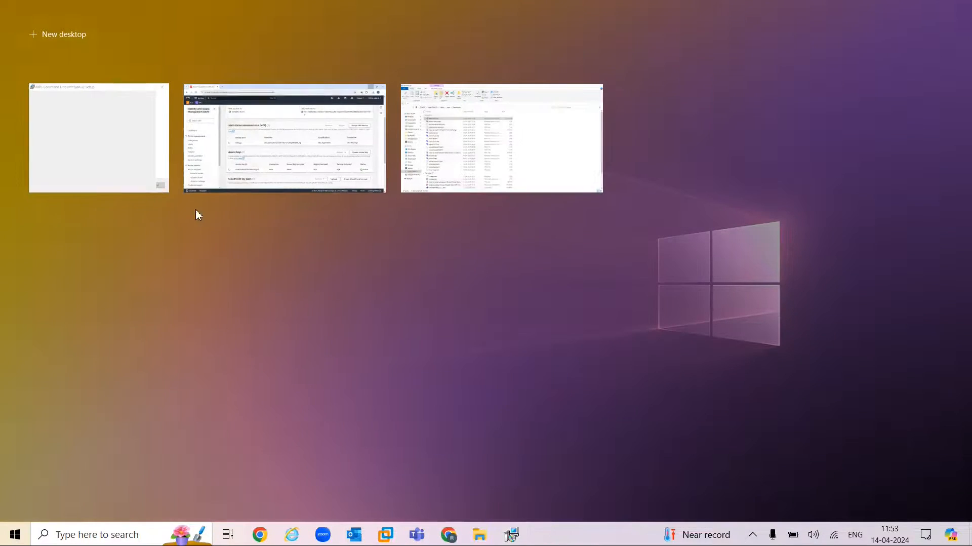
pyautogui.moveTo(63, 119); pyautogui.dragTo(56, 34)
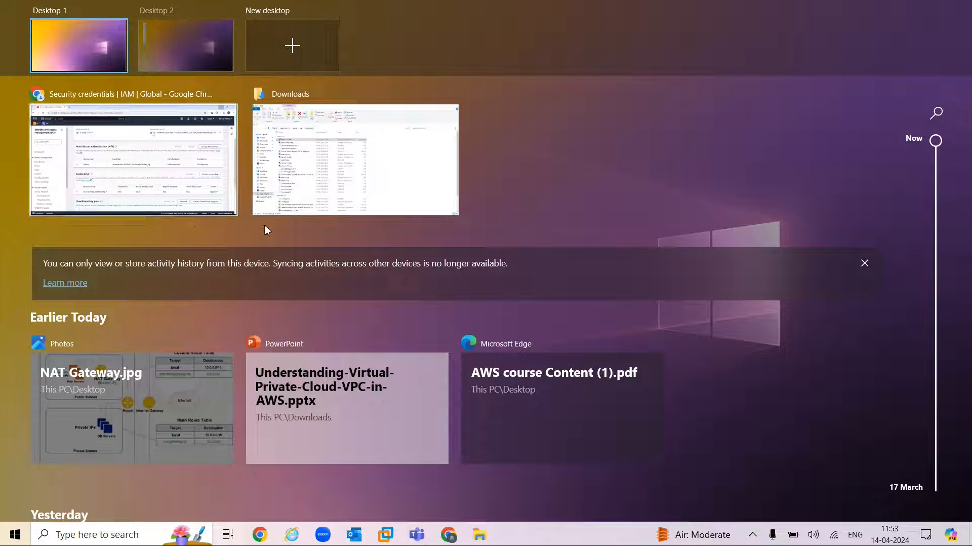
pyautogui.click(194, 44)
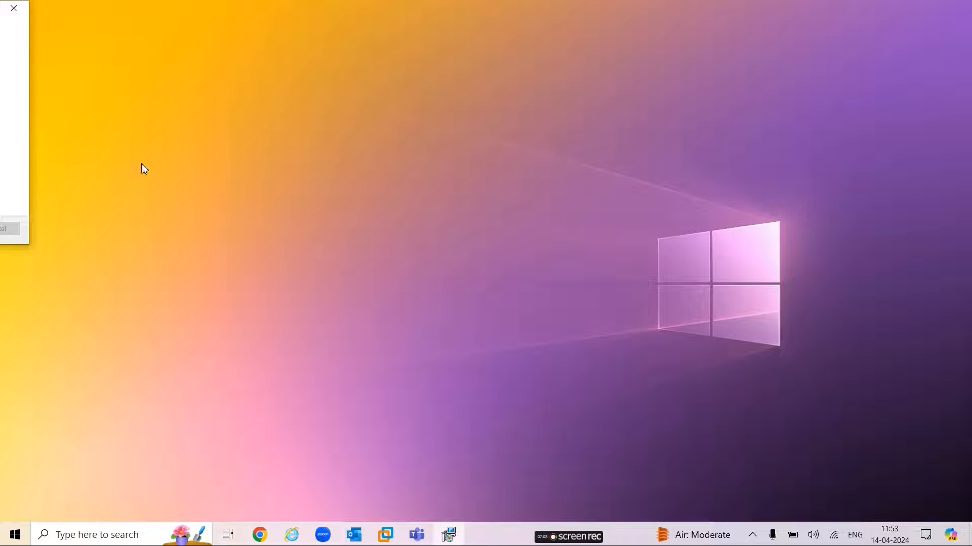
pyautogui.click(15, 14)
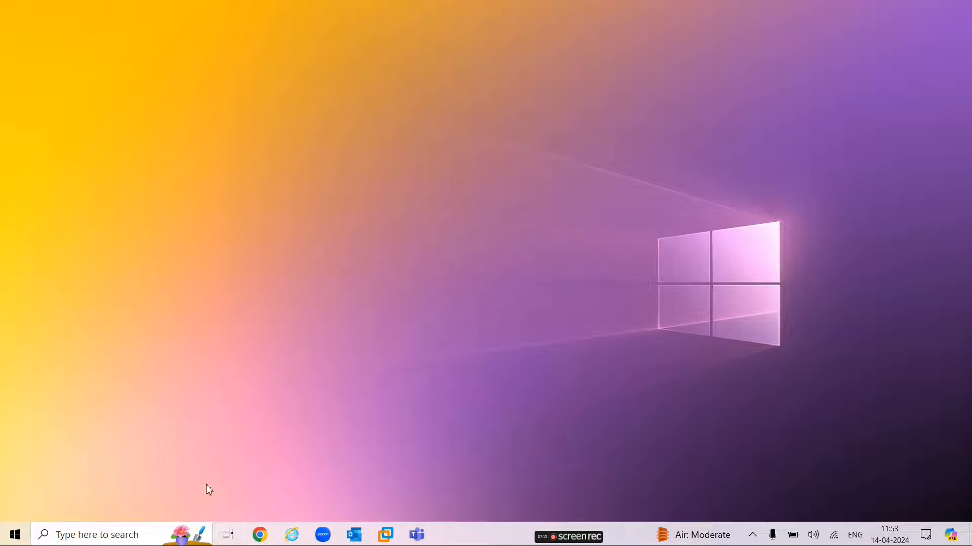
# Run appwiz.cpl to check the installed programs for AWS Command Line Interface v2, refresh the list and close it
pyautogui.press('super+r')
pyautogui.write('appwiz.cpl')
pyautogui.press('Return')
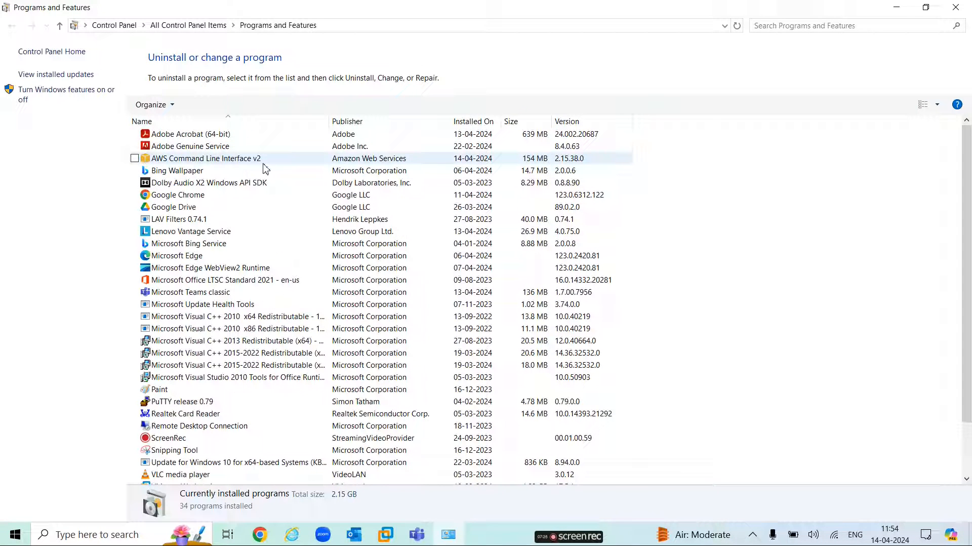
pyautogui.rightClick(787, 167)
pyautogui.click(703, 217)
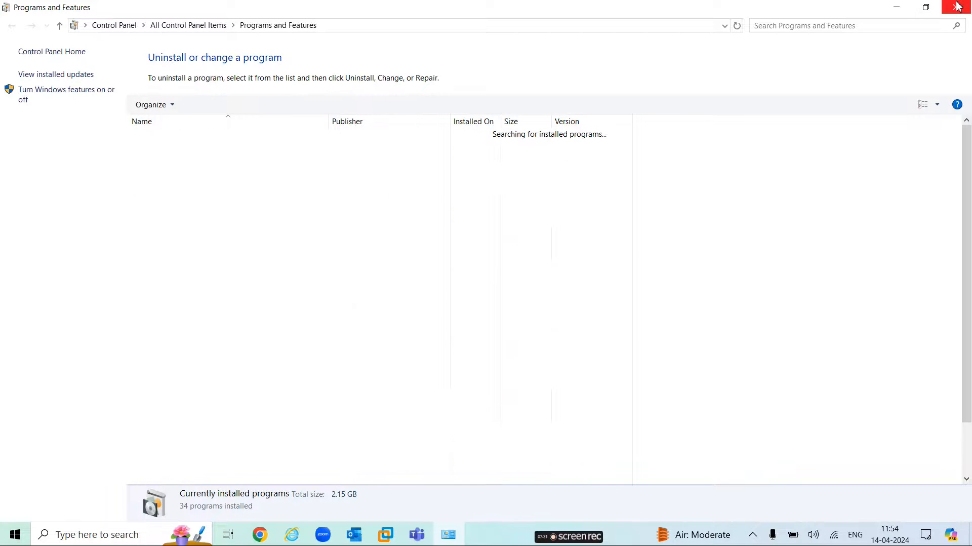
pyautogui.click(956, 7)
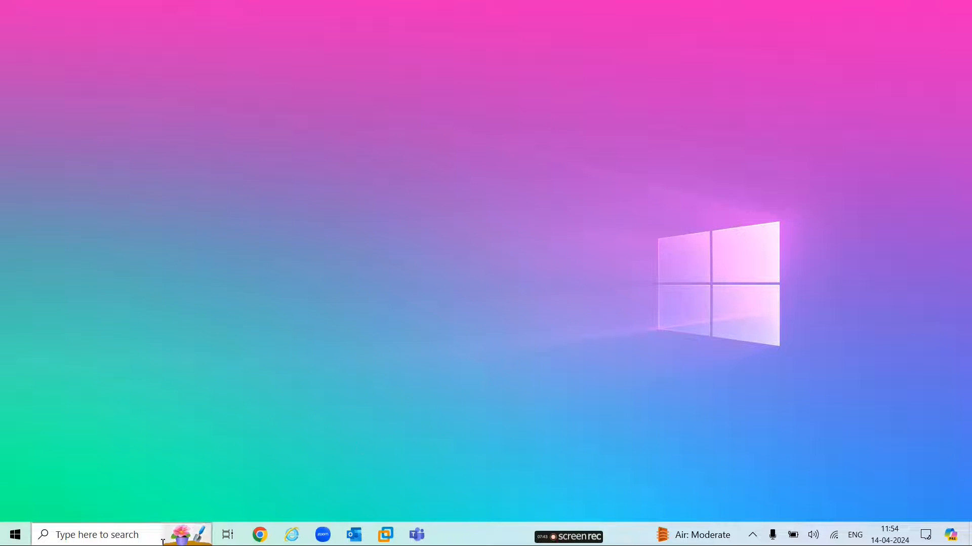
# Open Command Prompt and run aws configure
pyautogui.click(115, 535)
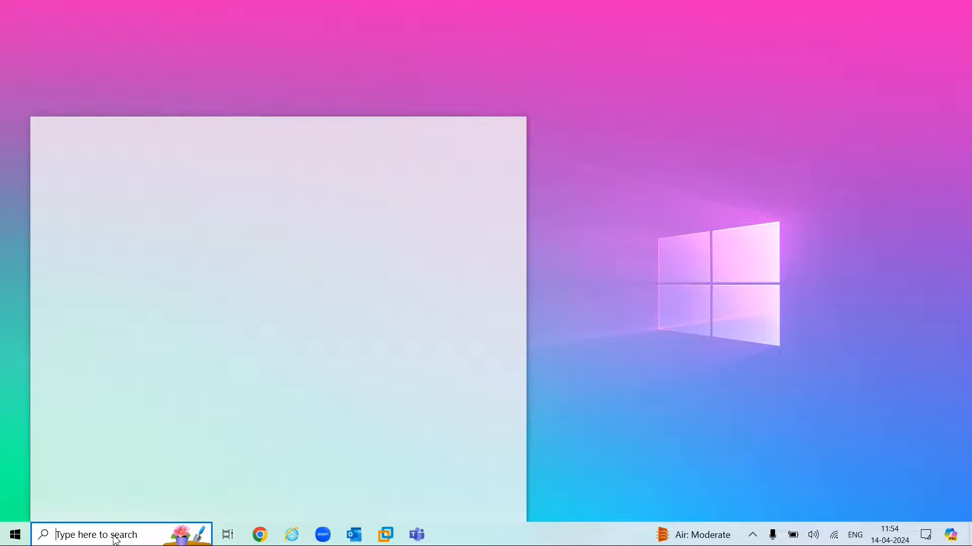
pyautogui.write('cmd')
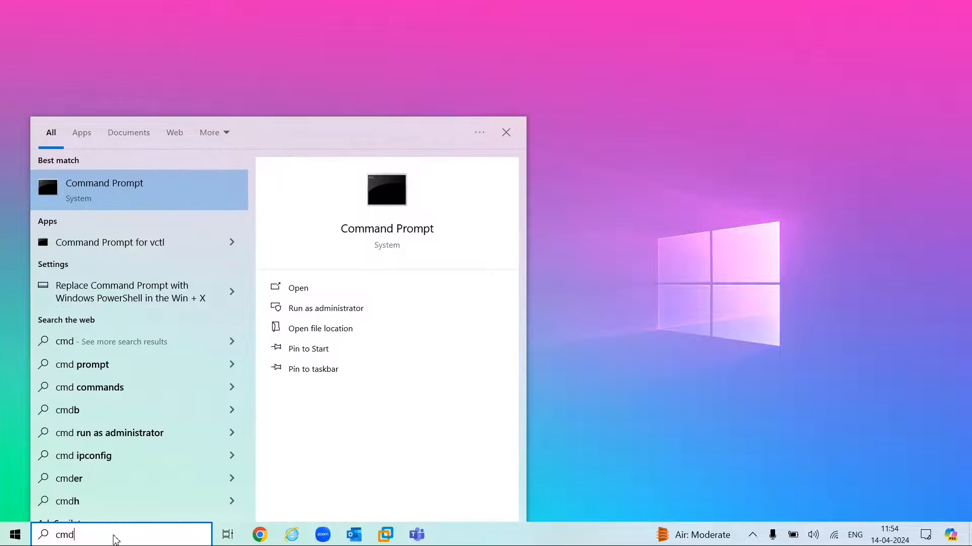
pyautogui.press('Return')
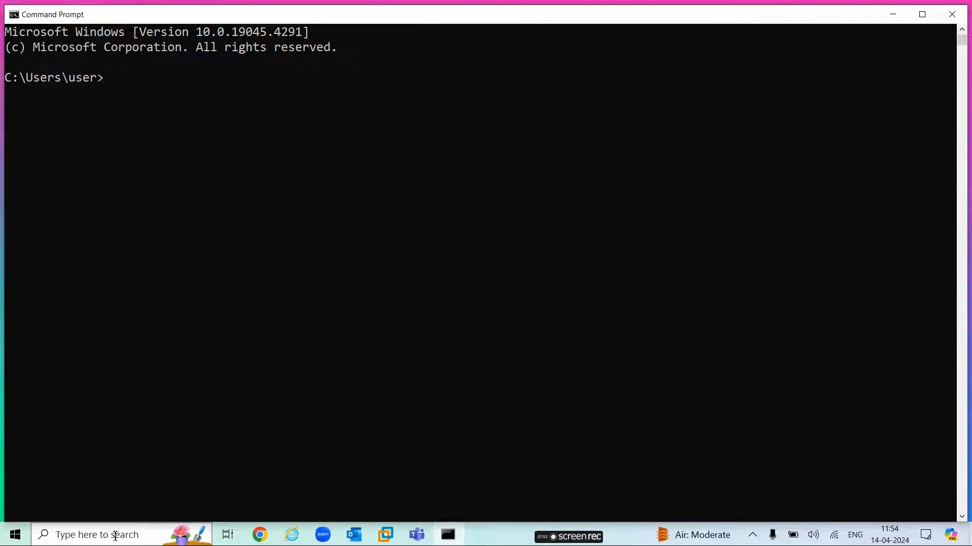
pyautogui.write('aws configure')
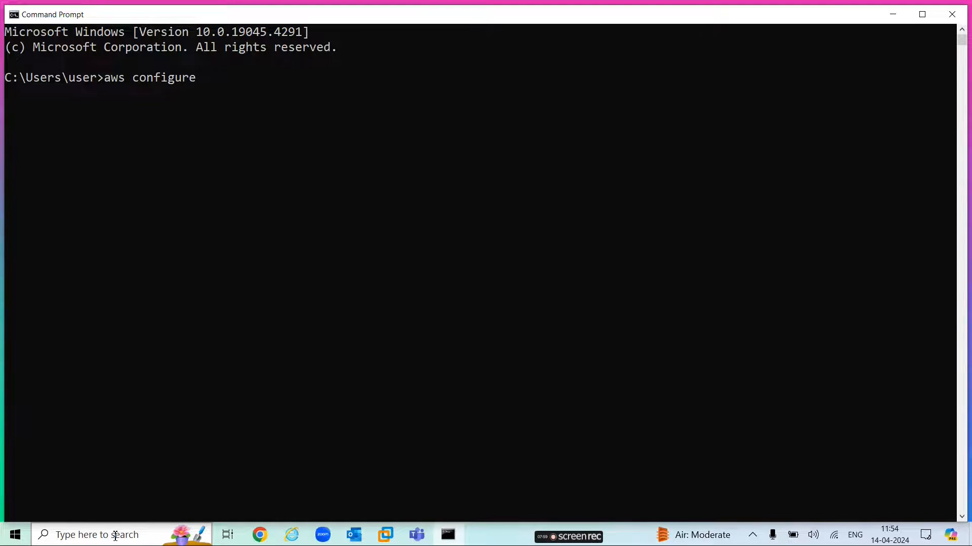
pyautogui.press('Return')
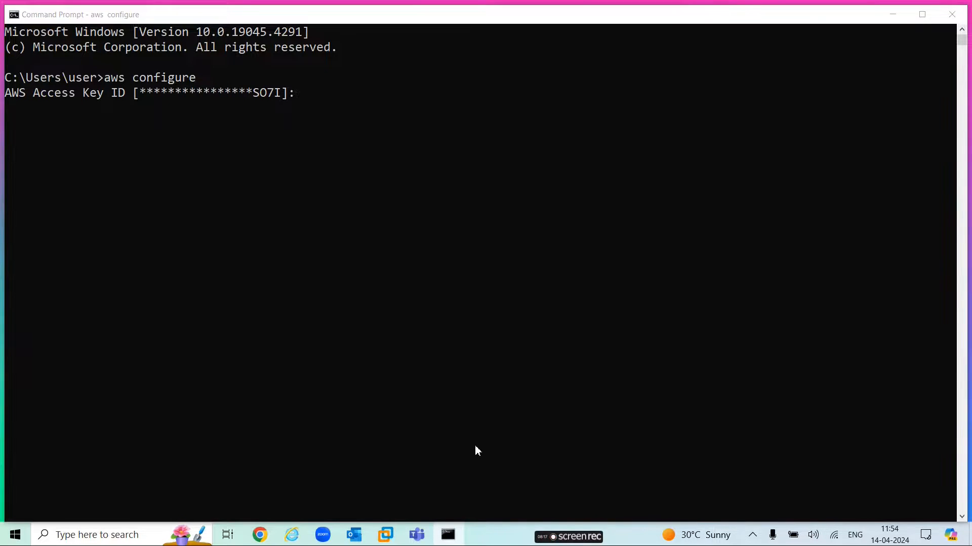
# Open rootkey (1).csv from the Downloads folder in Excel and copy the access key ID from cell A2
pyautogui.press('super+e')
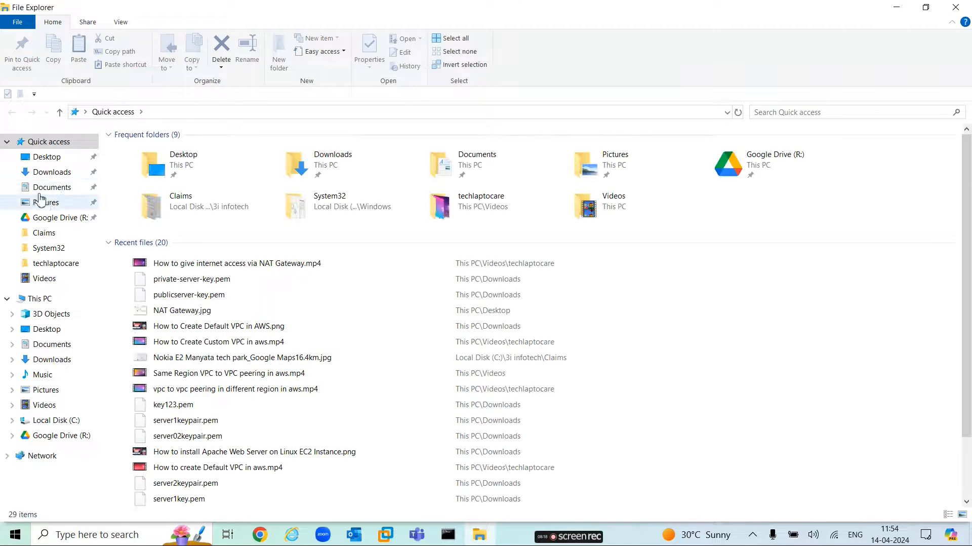
pyautogui.click(61, 173)
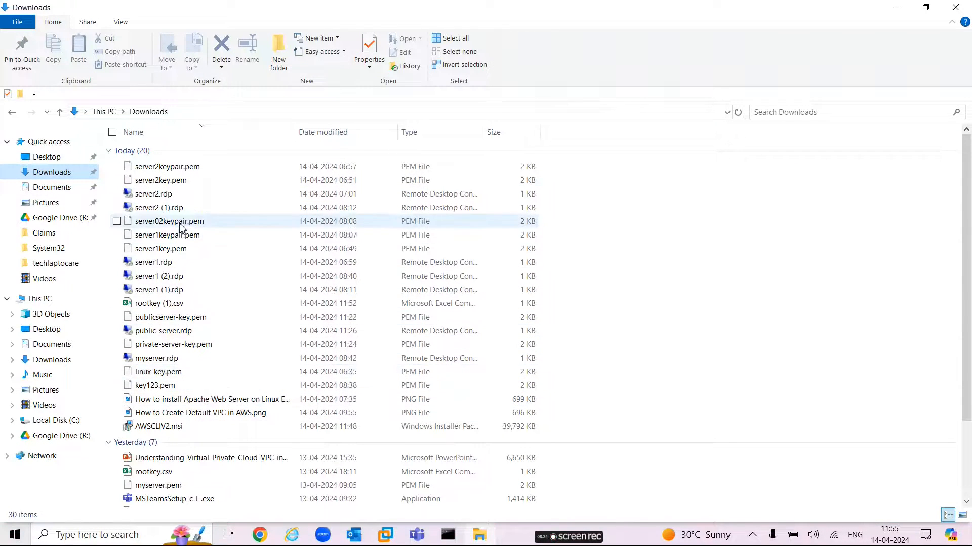
pyautogui.doubleClick(175, 306)
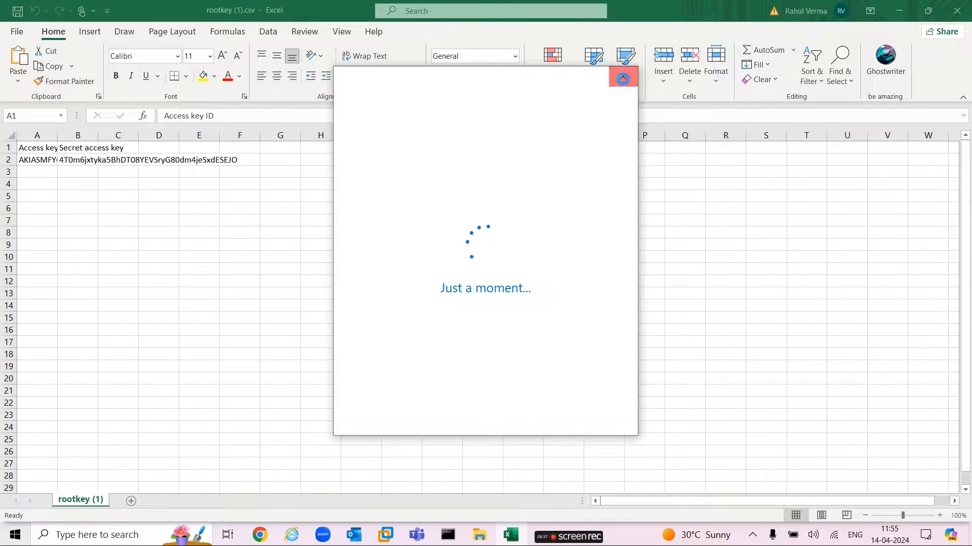
pyautogui.click(623, 76)
pyautogui.click(41, 160)
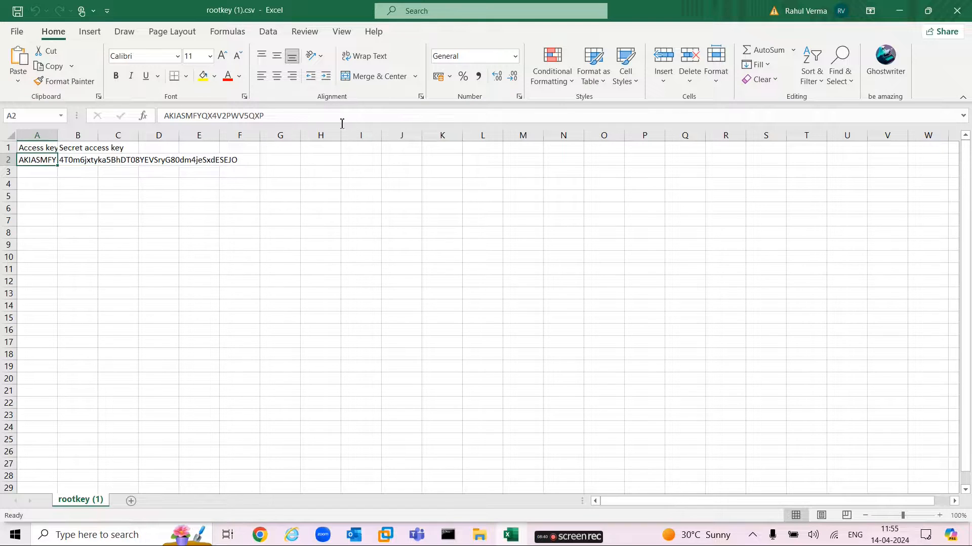
pyautogui.moveTo(268, 116); pyautogui.dragTo(162, 117)
pyautogui.press('super+c')
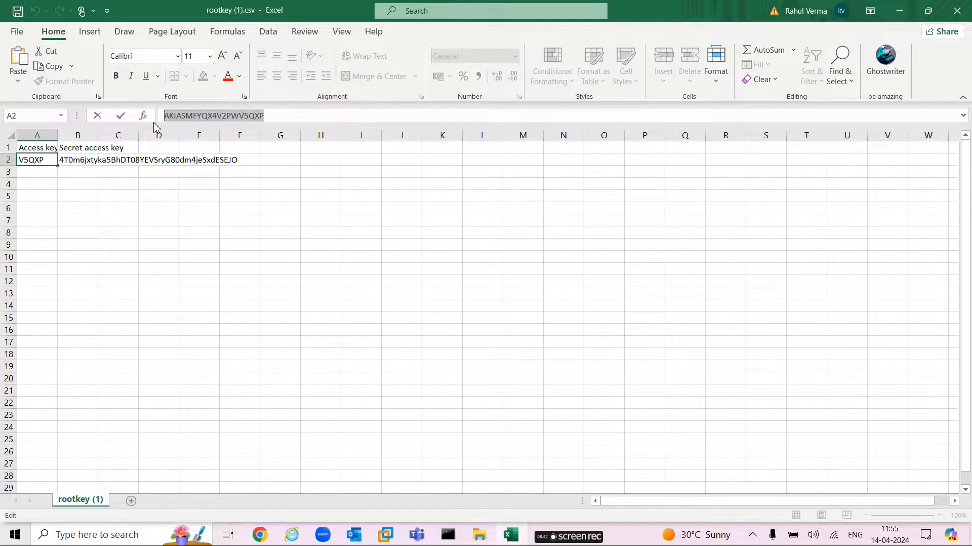
# Switch back to Command Prompt and paste the copied access key ID as the AWS Access Key ID
pyautogui.click(448, 537)
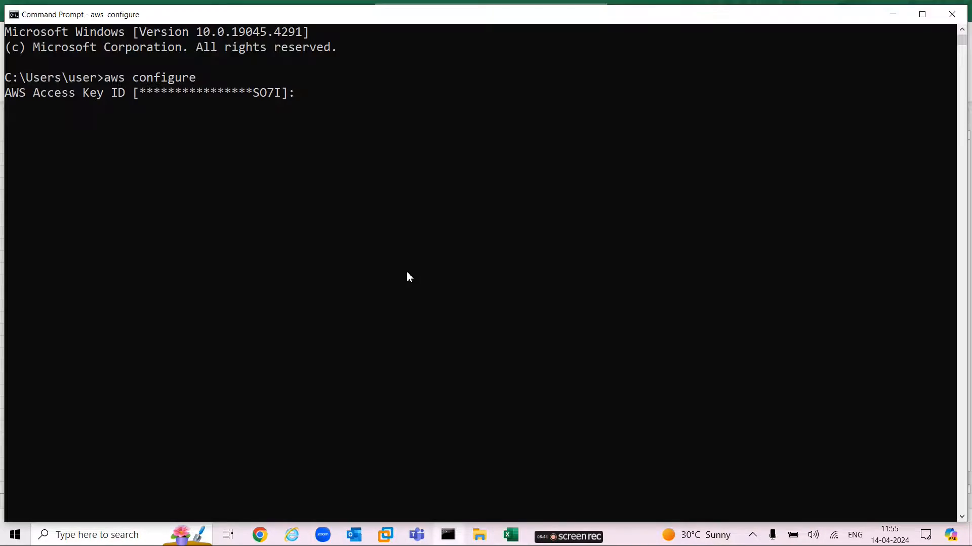
pyautogui.rightClick(306, 94)
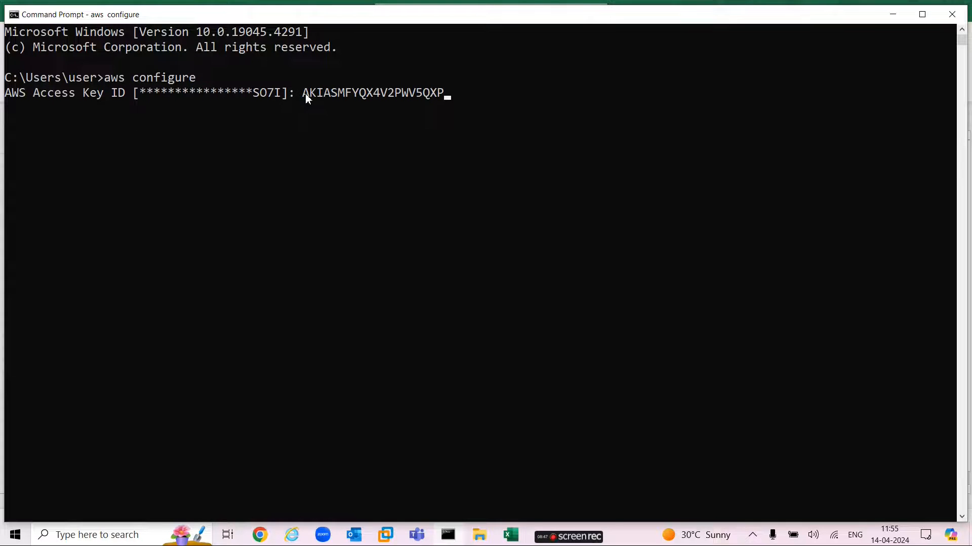
pyautogui.press('Return')
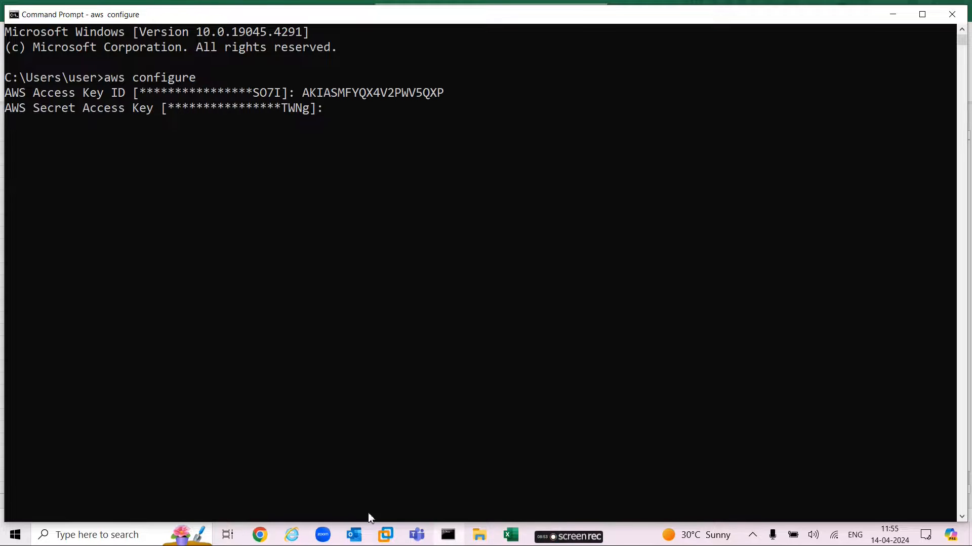
# Switch to rootkey (1).csv in Excel and copy the secret access key from cell B2
pyautogui.click(512, 535)
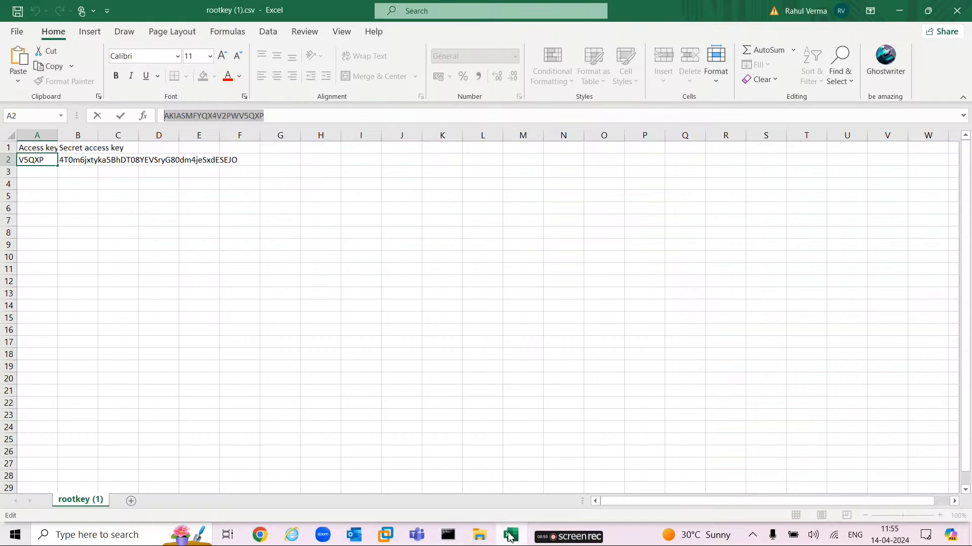
pyautogui.click(72, 163)
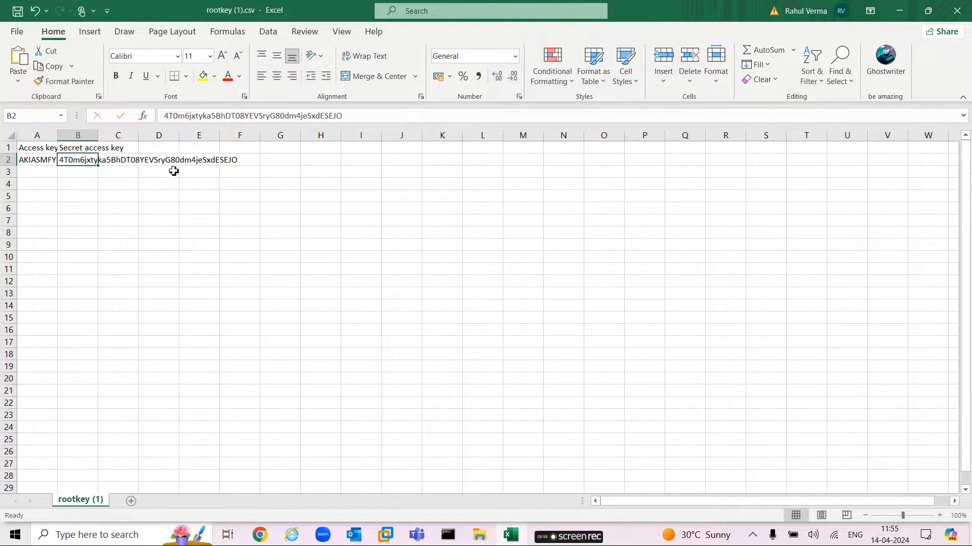
pyautogui.moveTo(362, 117); pyautogui.dragTo(143, 117)
pyautogui.press('super+c')
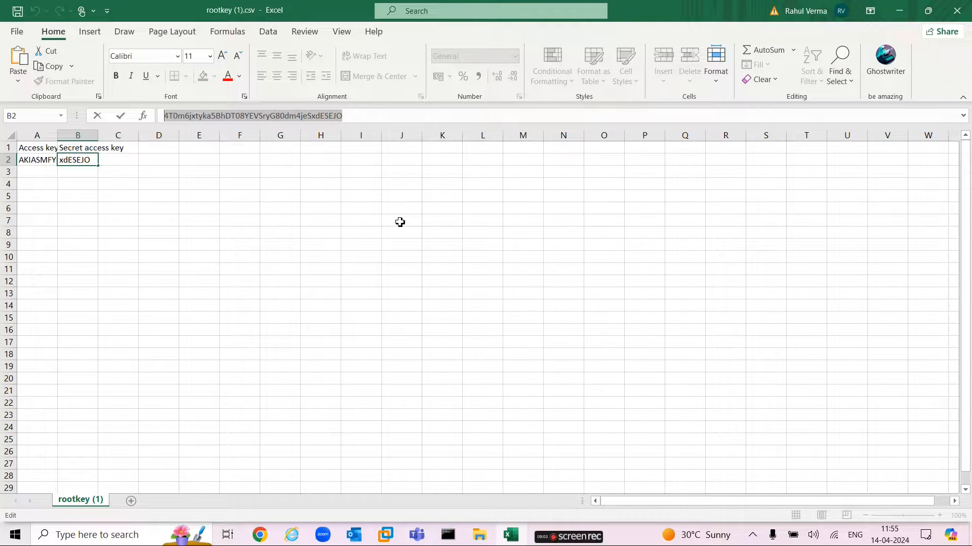
# Minimize Excel to return to Command Prompt and paste the copied secret access key as the AWS Secret Access Key
pyautogui.click(899, 10)
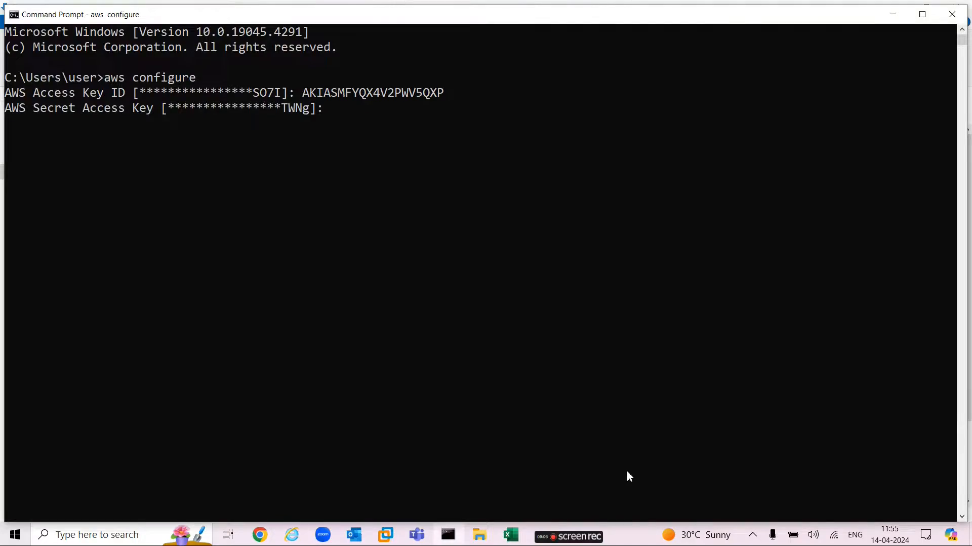
pyautogui.rightClick(334, 115)
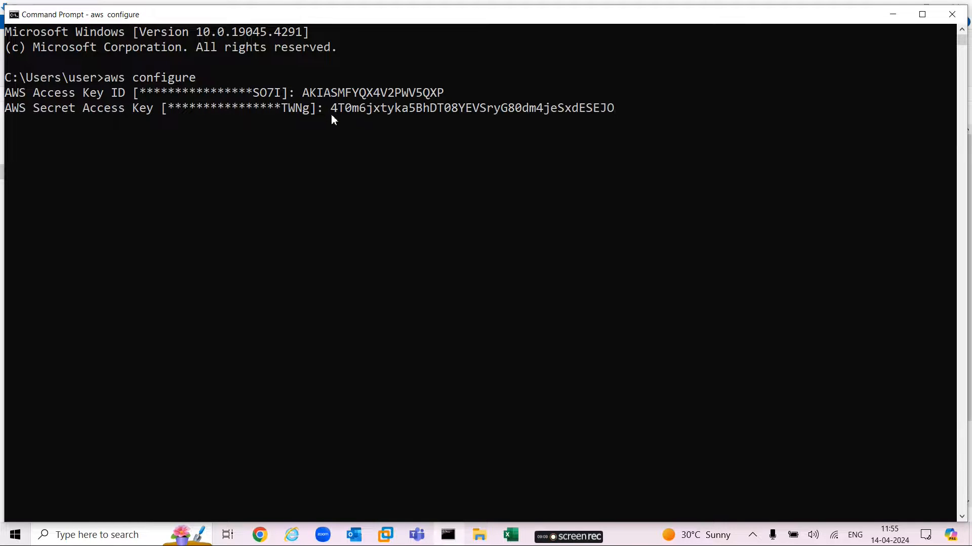
pyautogui.press('Return')
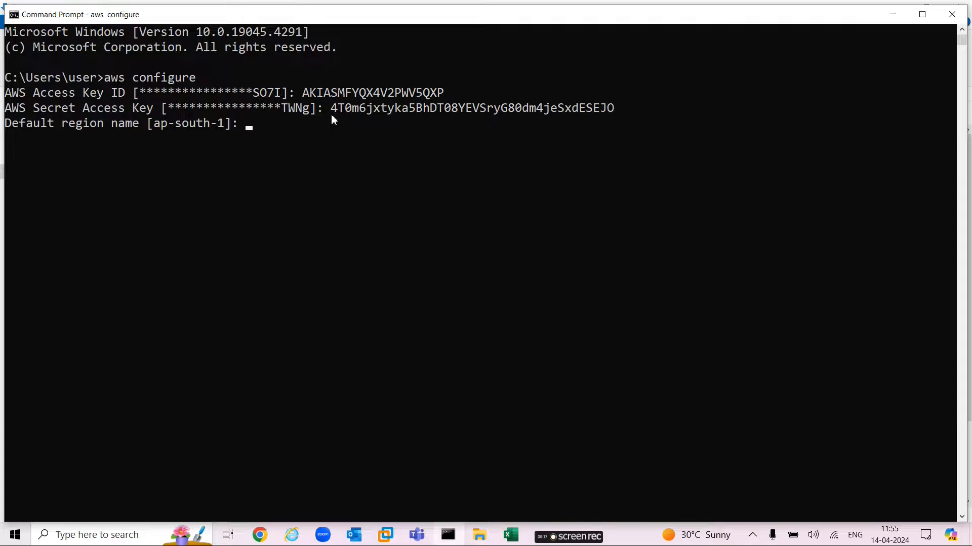
# Set the default region name to ap-south-1 and the default output format to json
pyautogui.write('ap-south-1')
pyautogui.press('Return')
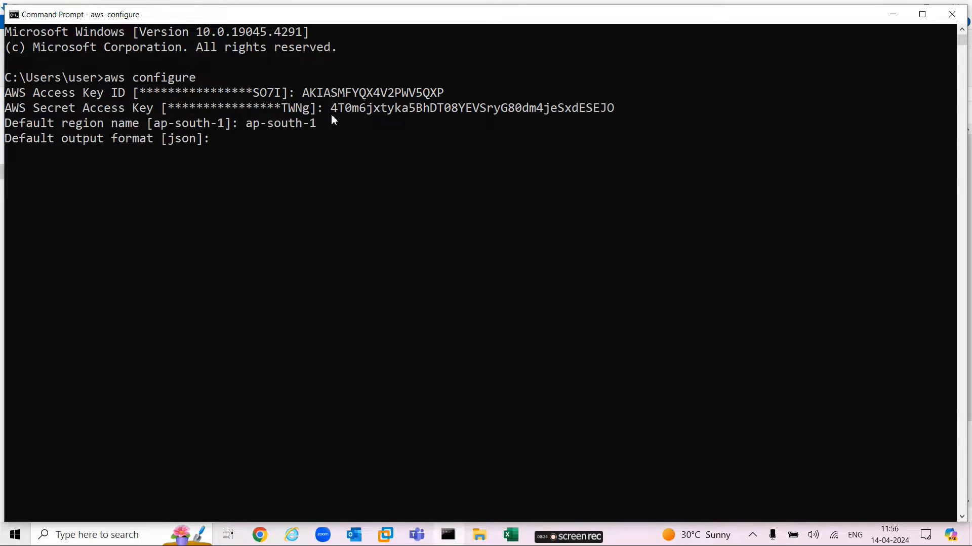
pyautogui.write('json')
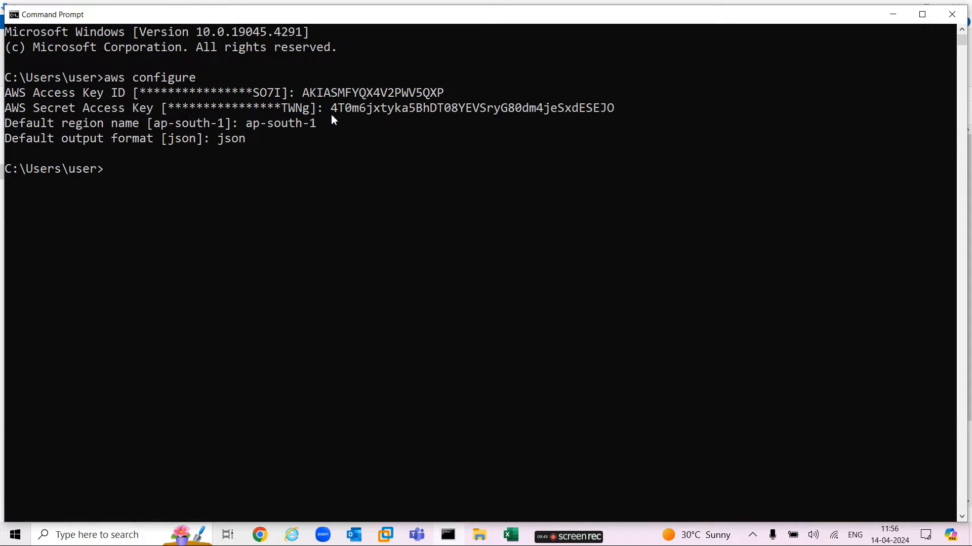
# Run aws ec2 describe-vpcs and review the returned VPC details
pyautogui.write('aws ec2 describe')
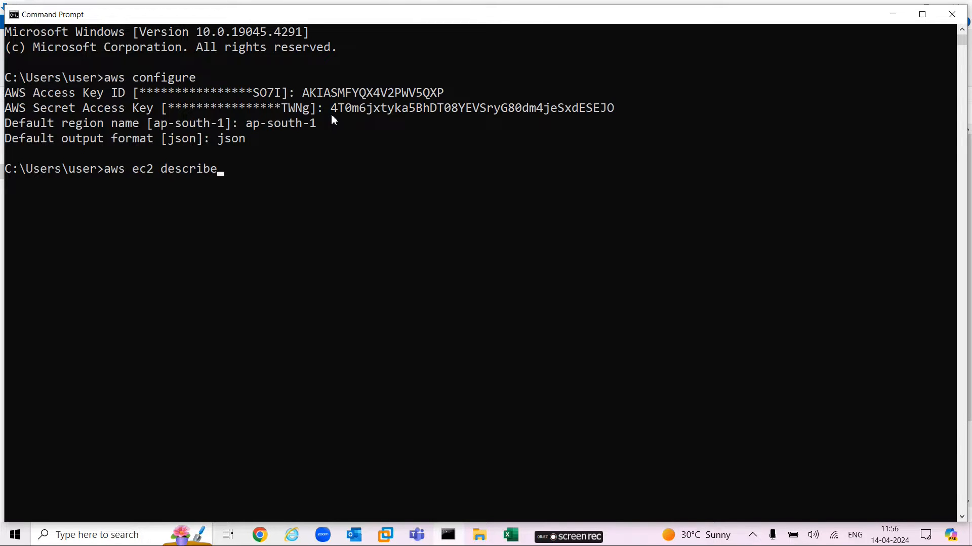
pyautogui.write('-vpcs')
pyautogui.press('Return')
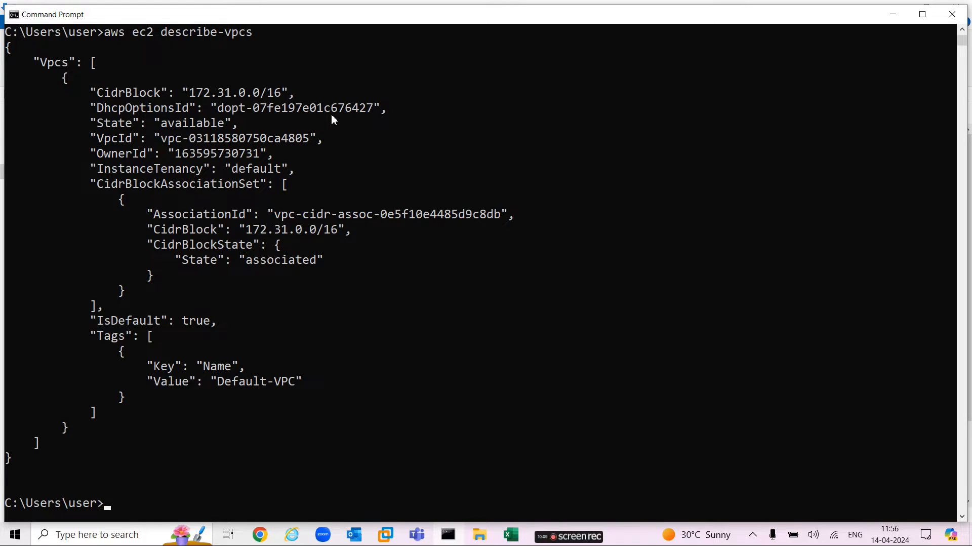
pyautogui.scroll(3, 322, 208)
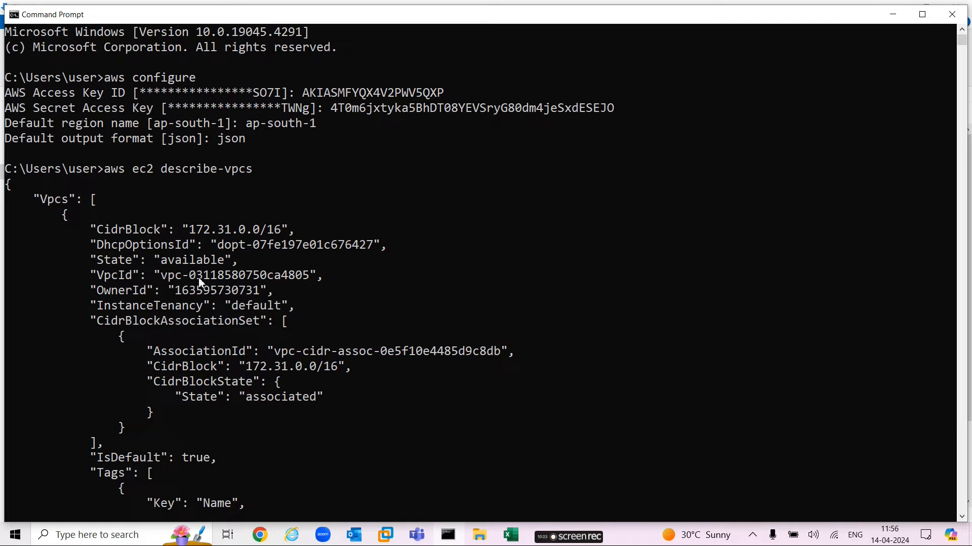
pyautogui.scroll(-1, 354, 442)
pyautogui.scroll(-4, 328, 444)
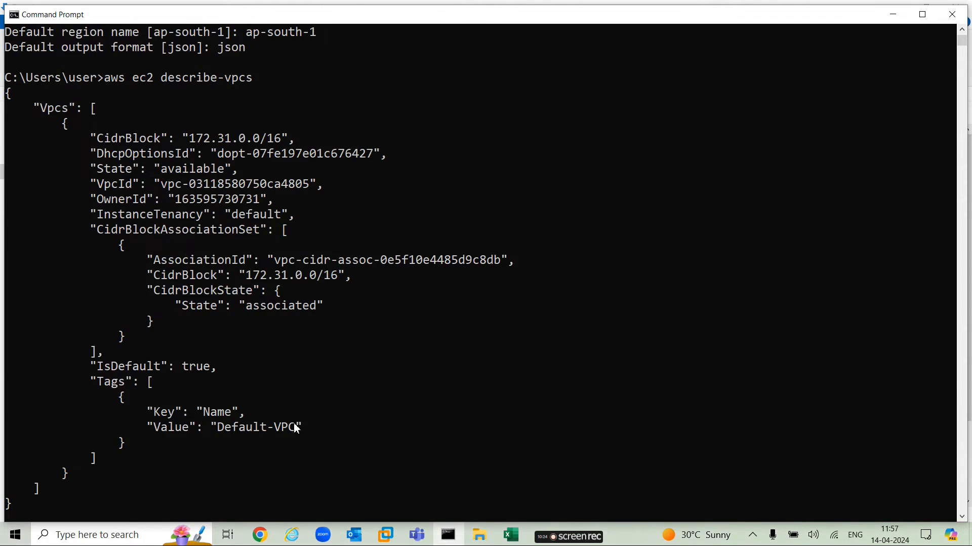